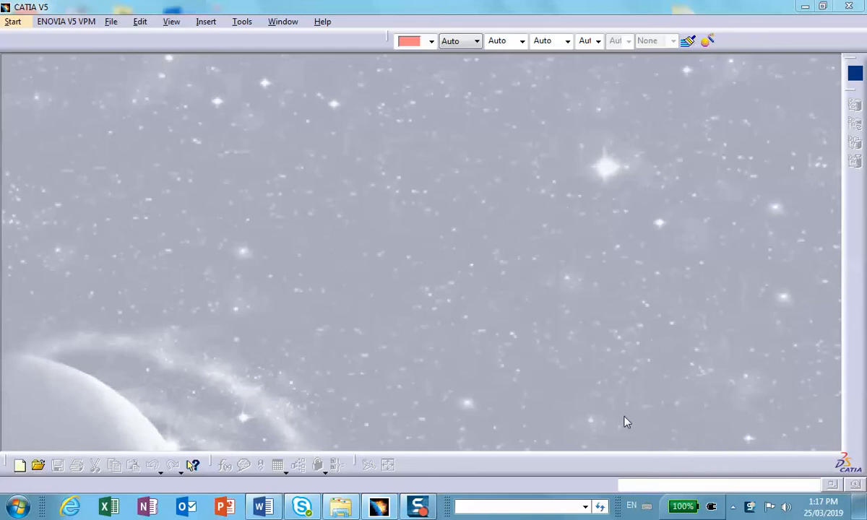
Open the recent file Part0.stp and dismiss its transfer report
click(112, 23)
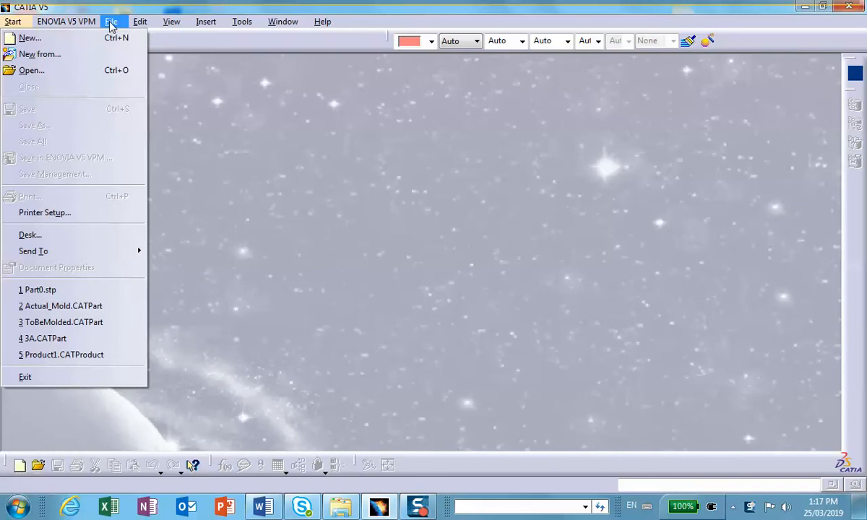
click(49, 290)
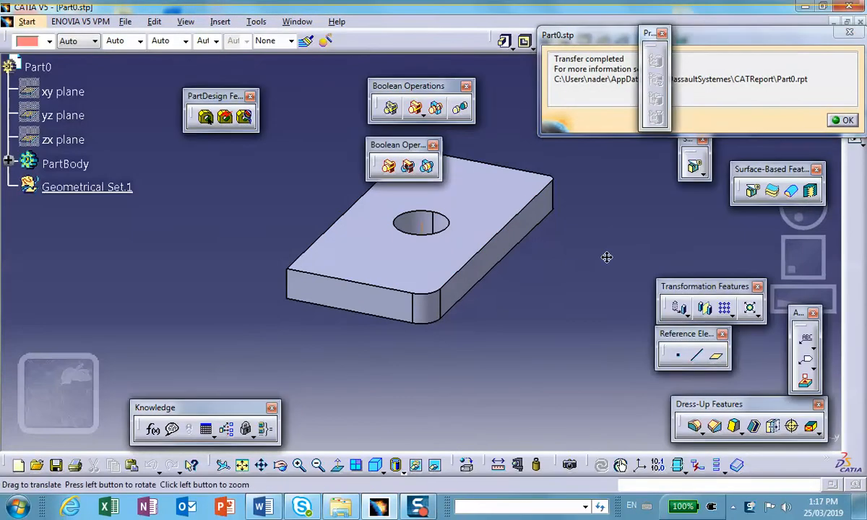
click(854, 123)
middle_drag(266, 283, 255, 305)
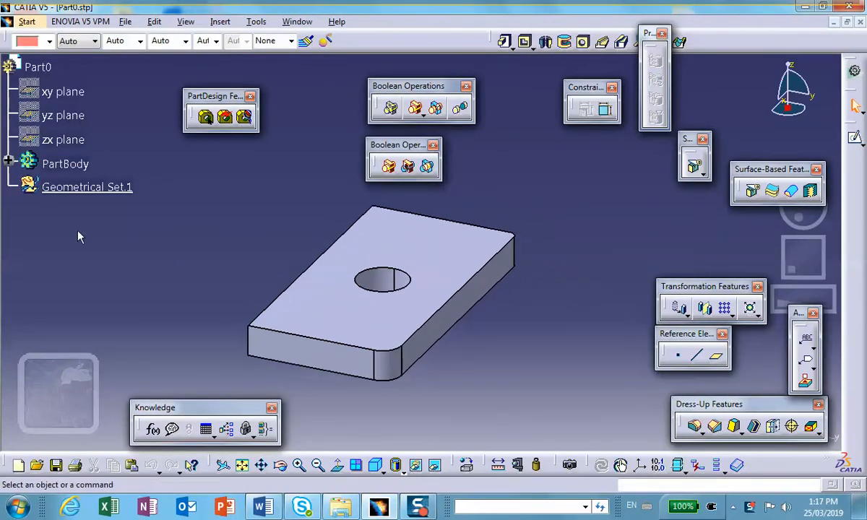
click(65, 164)
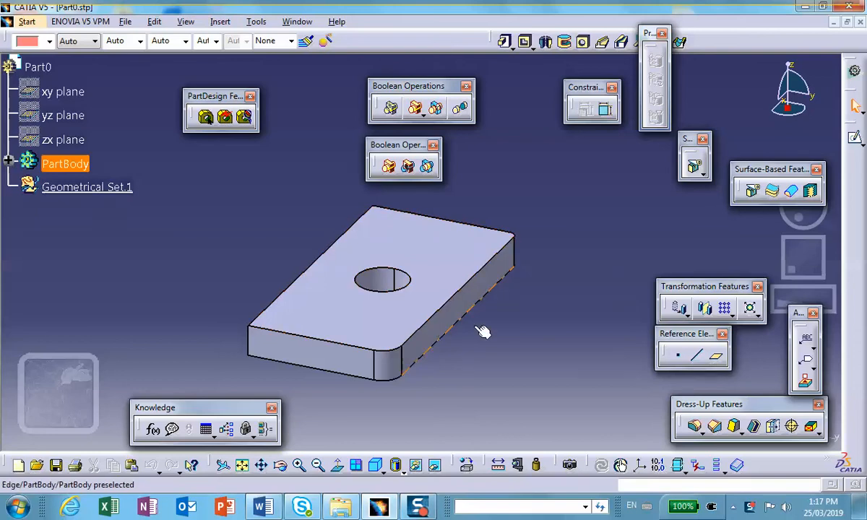
click(494, 343)
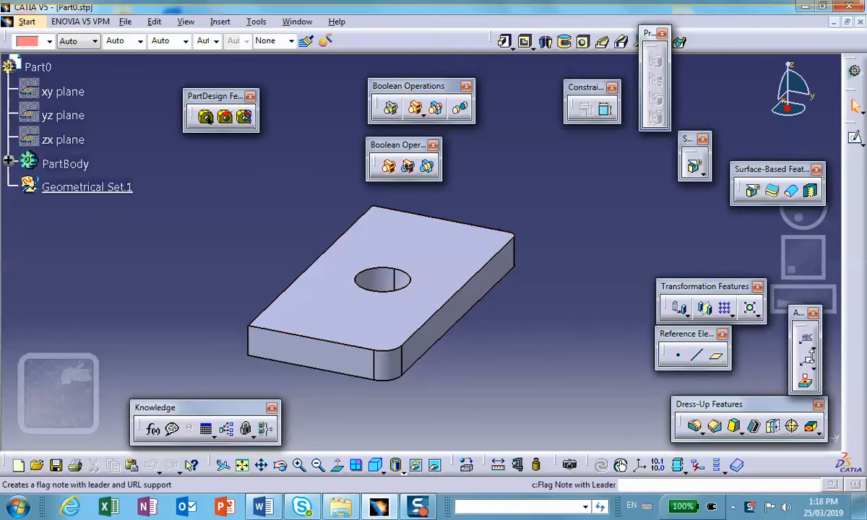
Attach a flag note with leader to the edge at the plate's rounded corner
middle_drag(531, 302, 554, 256)
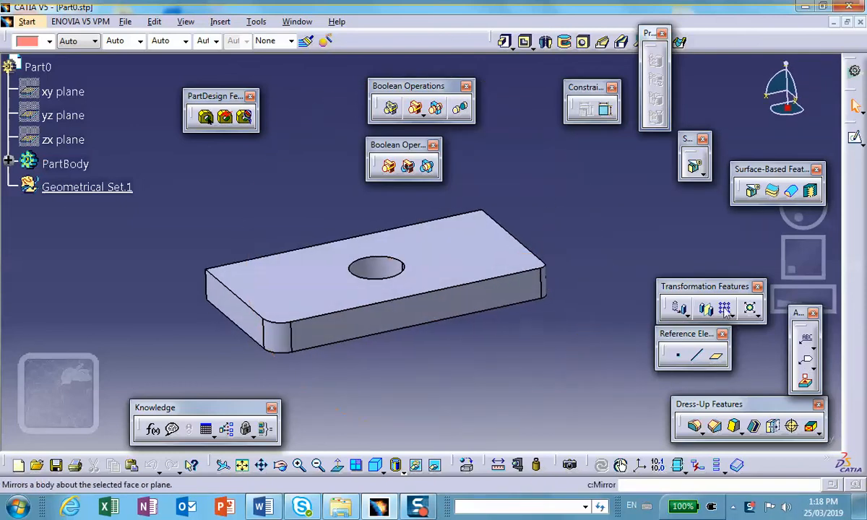
click(807, 365)
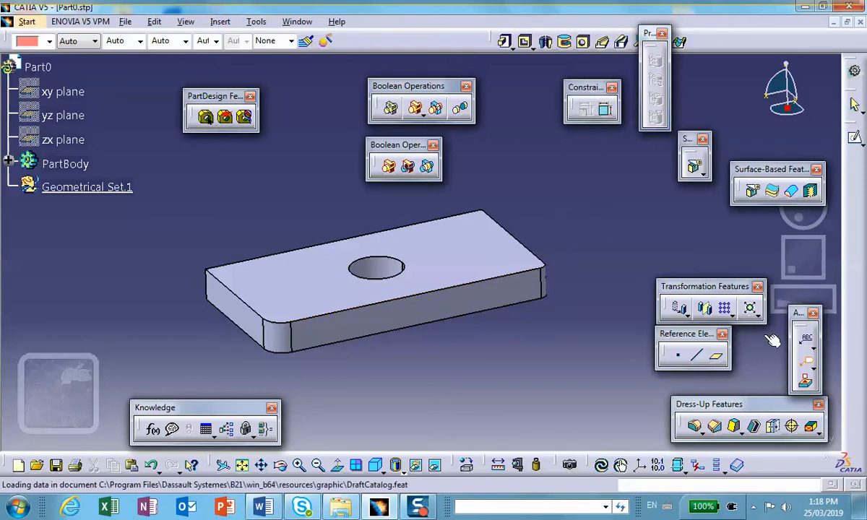
click(550, 270)
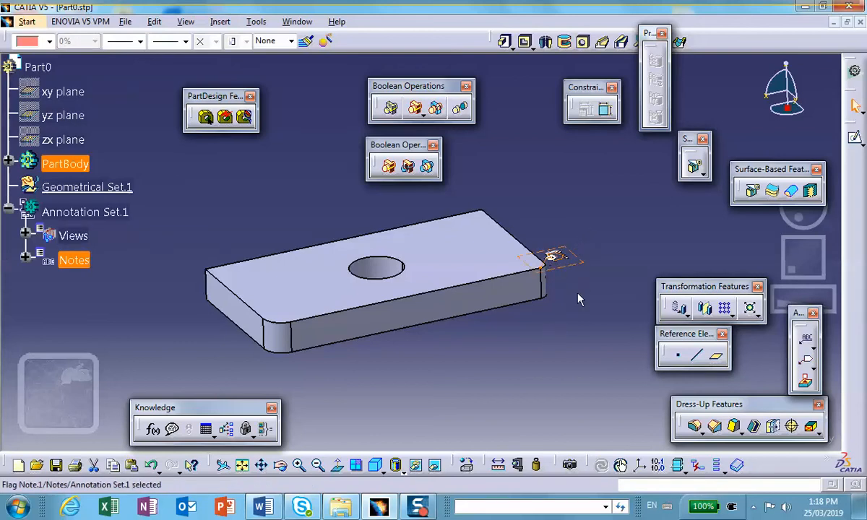
middle_drag(529, 354, 420, 54)
middle_drag(518, 202, 393, 304)
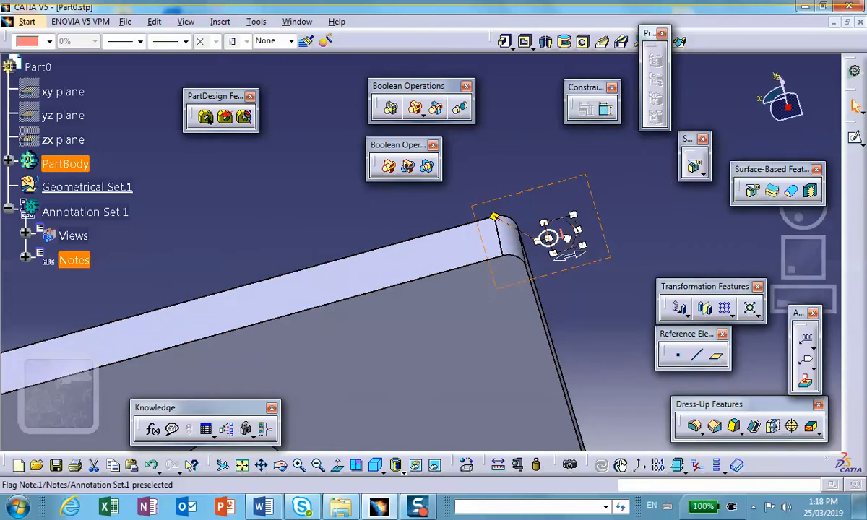
Set the name of the plate corner's flag note to "Filler Radius 0.2"
double_click(551, 229)
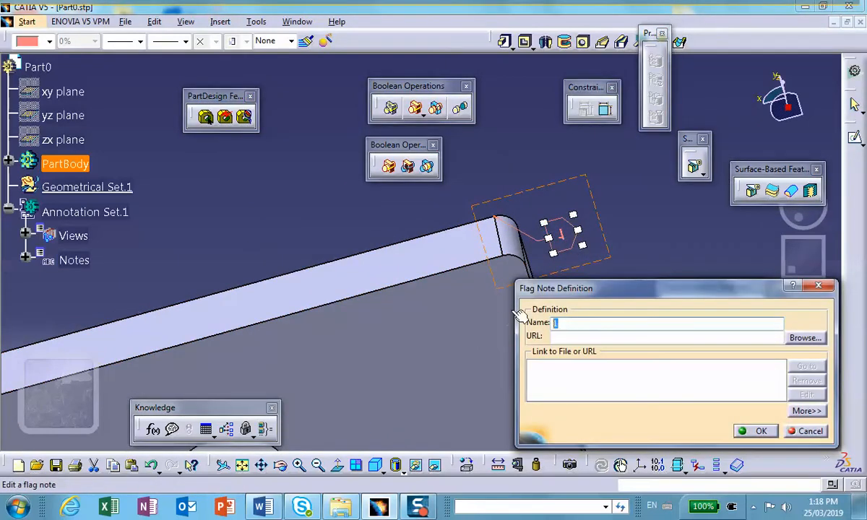
text(Filler)
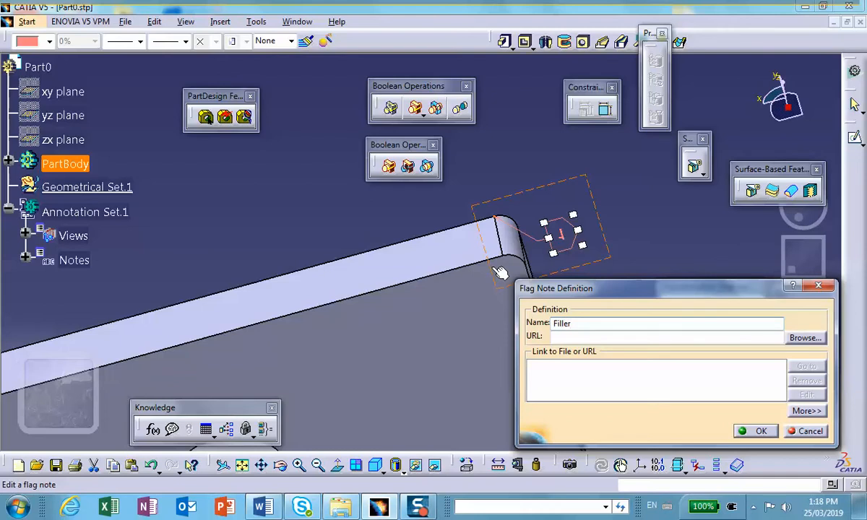
text( Radius 0.2)
click(762, 433)
middle_drag(550, 238, 423, 188)
middle_drag(536, 330, 383, 351)
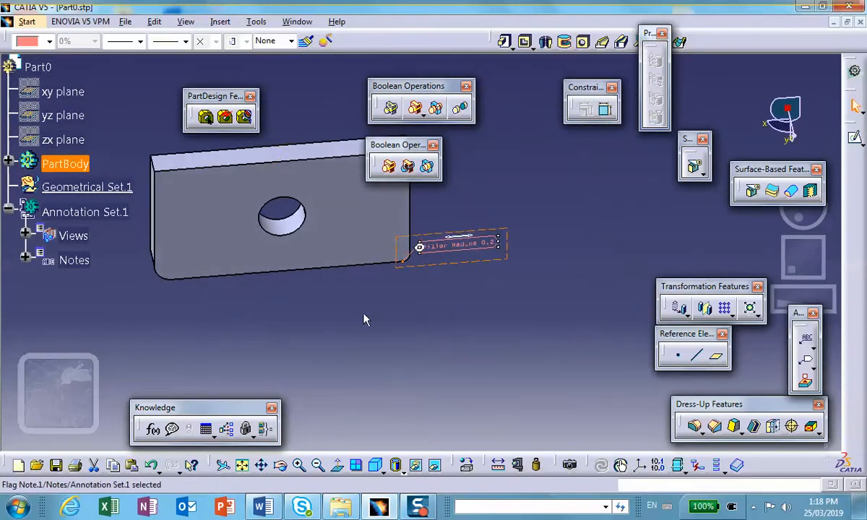
click(443, 270)
ctrl+middle_drag(441, 284, 416, 197)
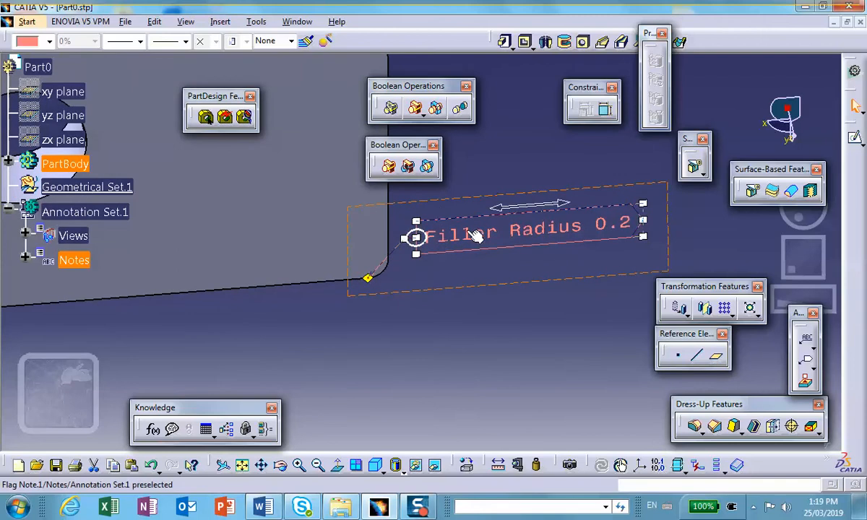
click(489, 304)
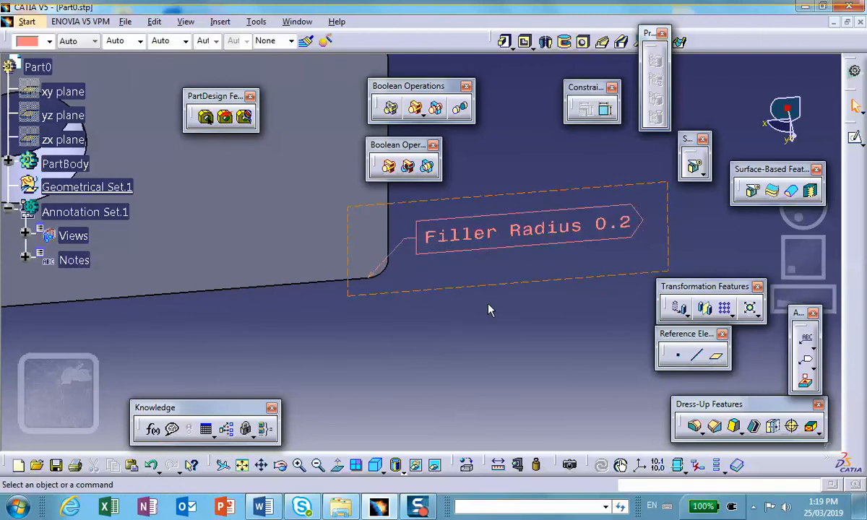
Set the font style of the "Filler Radius 0.2" flag note to Italic in its properties
right_click(508, 236)
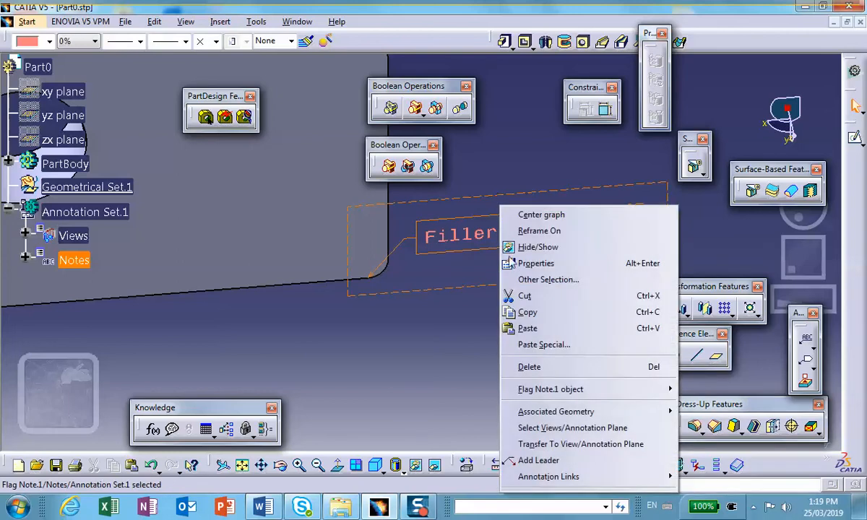
click(535, 263)
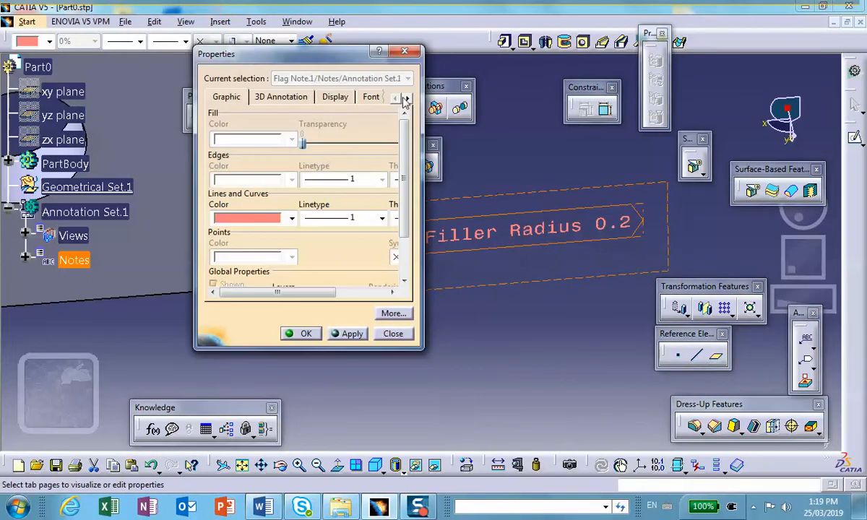
click(374, 101)
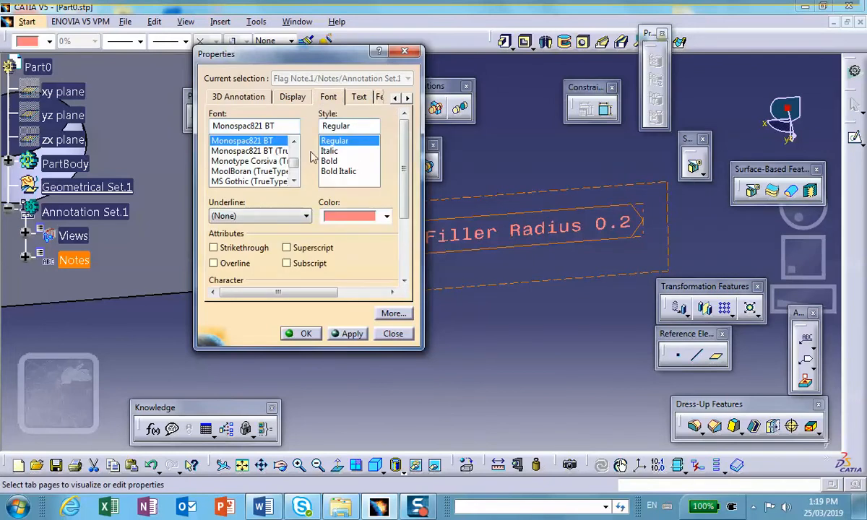
click(330, 151)
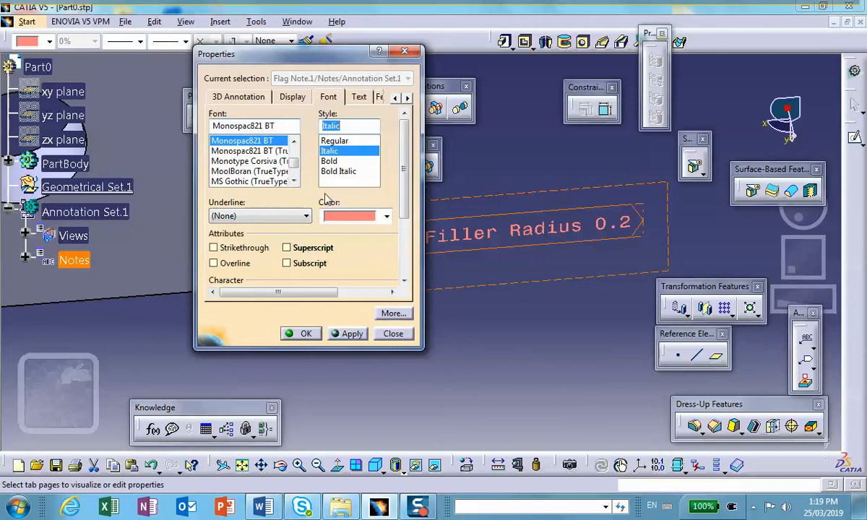
drag(293, 165, 275, 185)
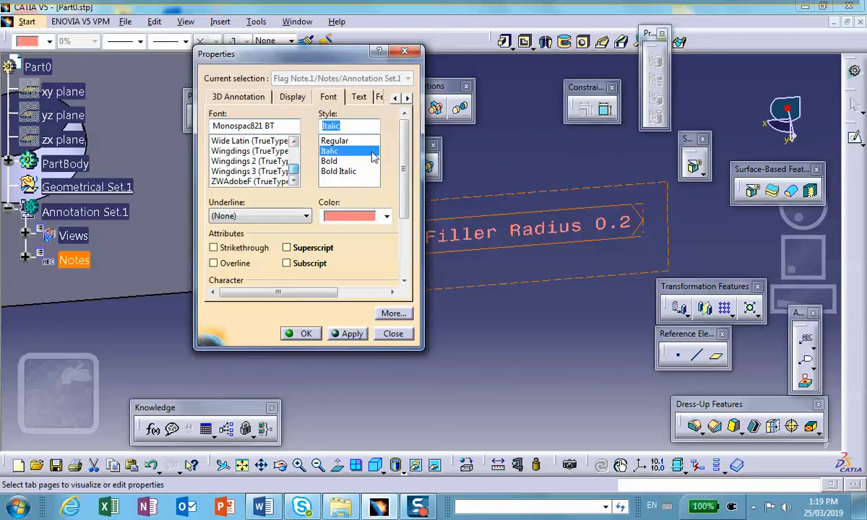
drag(404, 146, 409, 195)
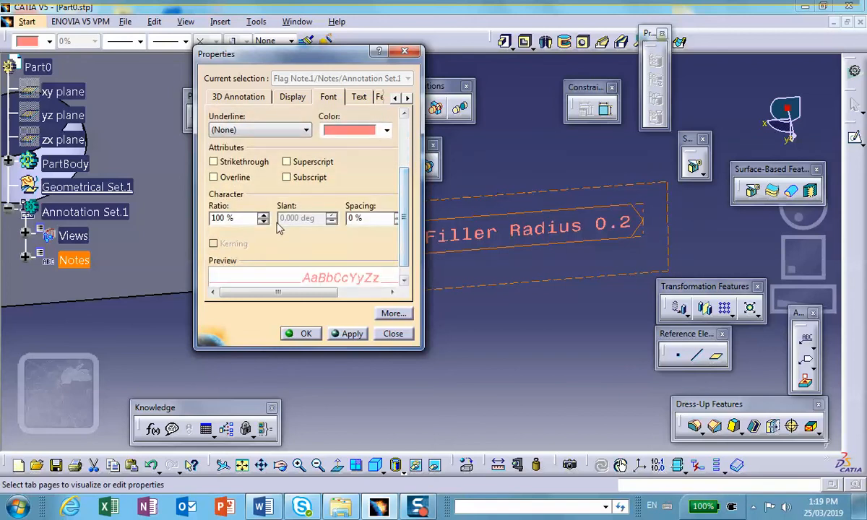
drag(406, 222, 399, 155)
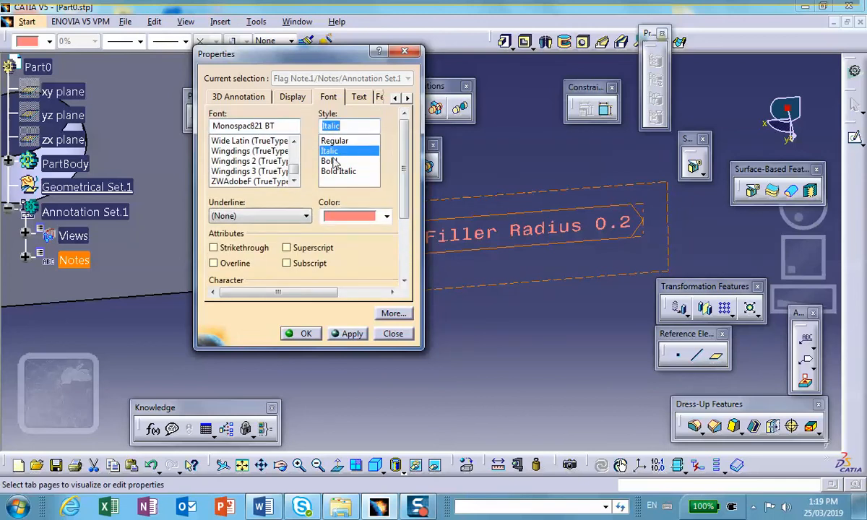
click(409, 99)
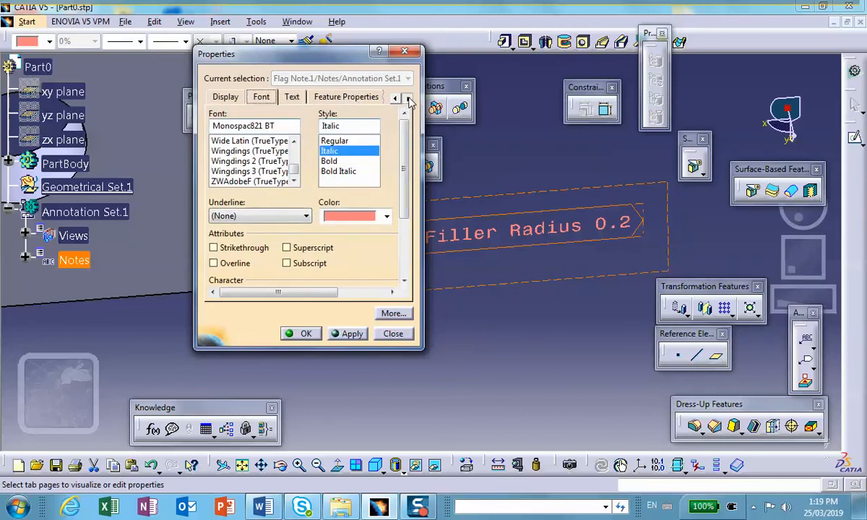
click(305, 337)
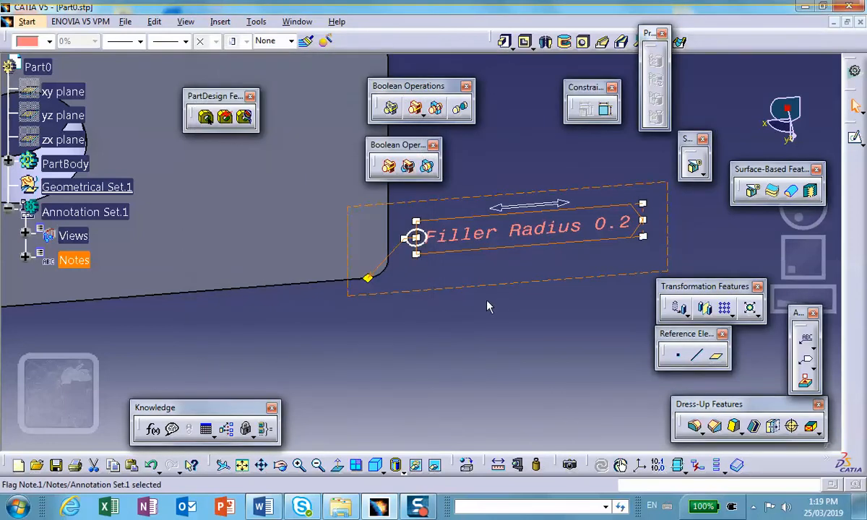
click(483, 327)
Move the flag note's text farther out from the plate's corner, extending its leader
middle_drag(470, 320, 467, 388)
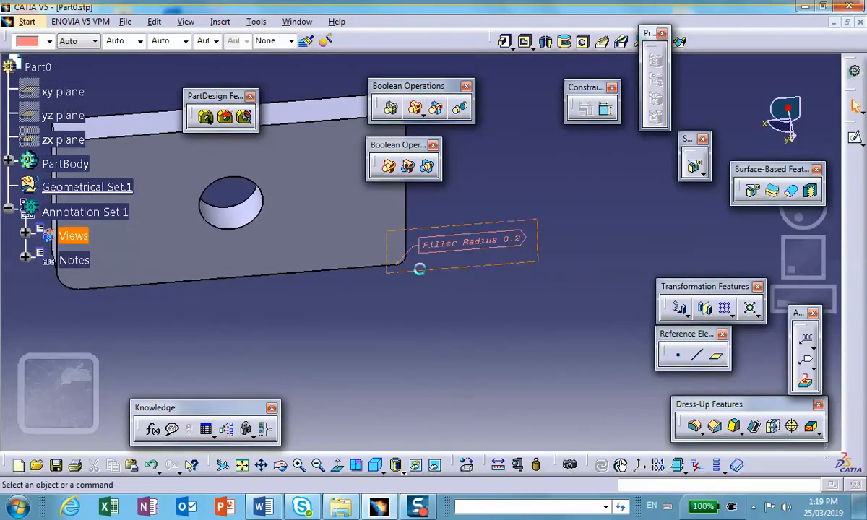
click(423, 268)
key(ctrl+c)
click(478, 287)
click(429, 245)
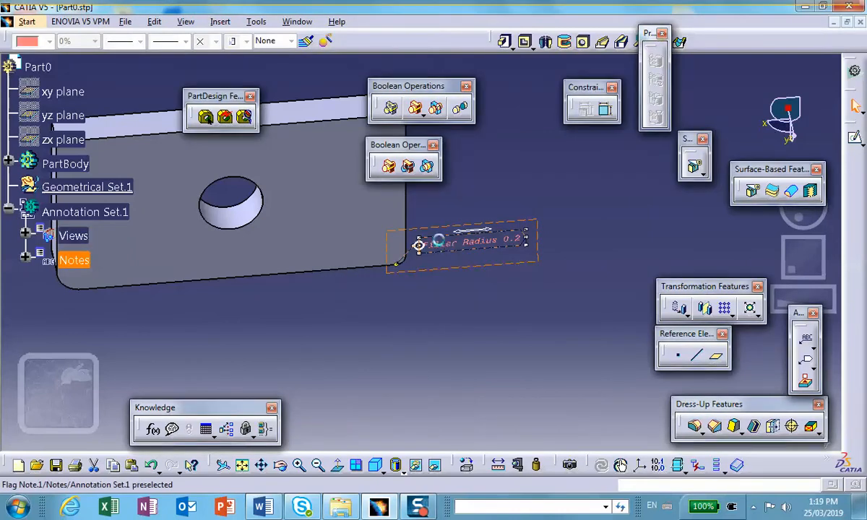
drag(470, 231, 525, 223)
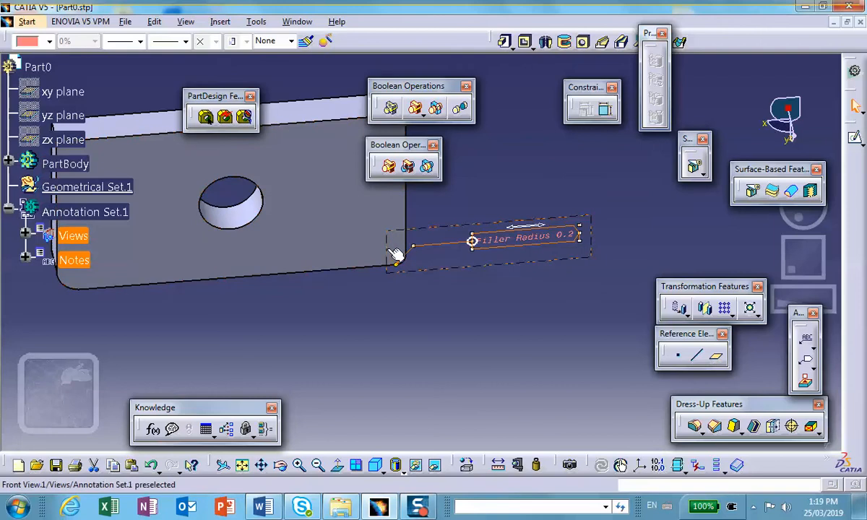
click(417, 330)
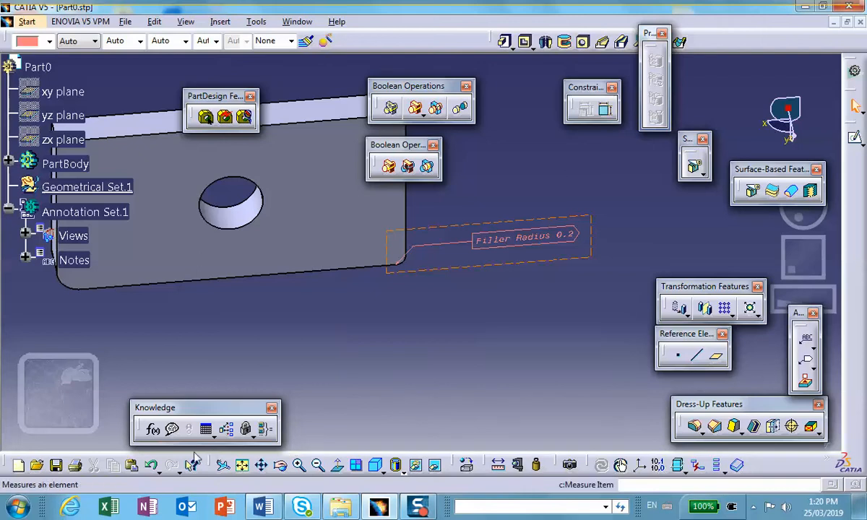
Undo the last move of the flag note's text
click(152, 467)
click(152, 467)
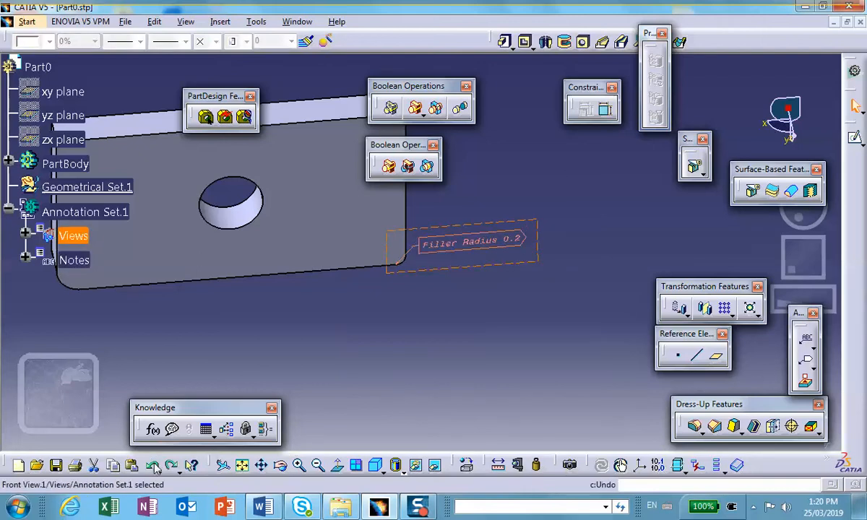
click(152, 466)
click(157, 467)
click(158, 468)
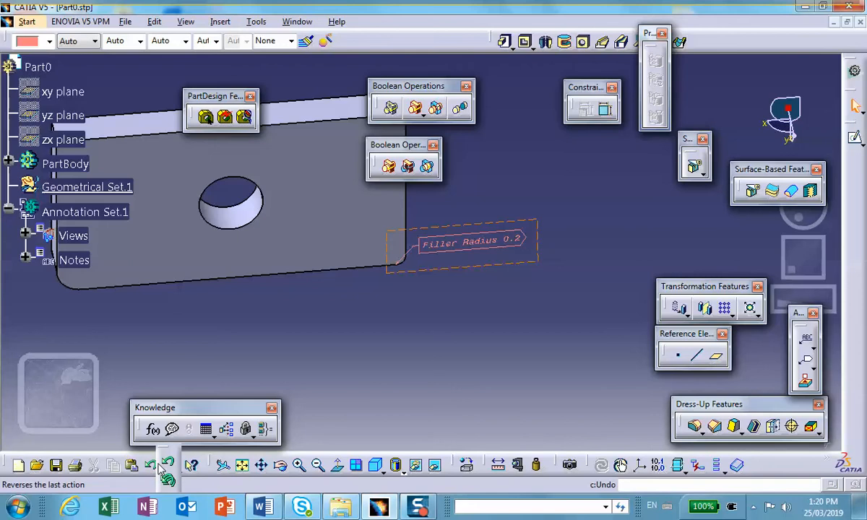
click(167, 463)
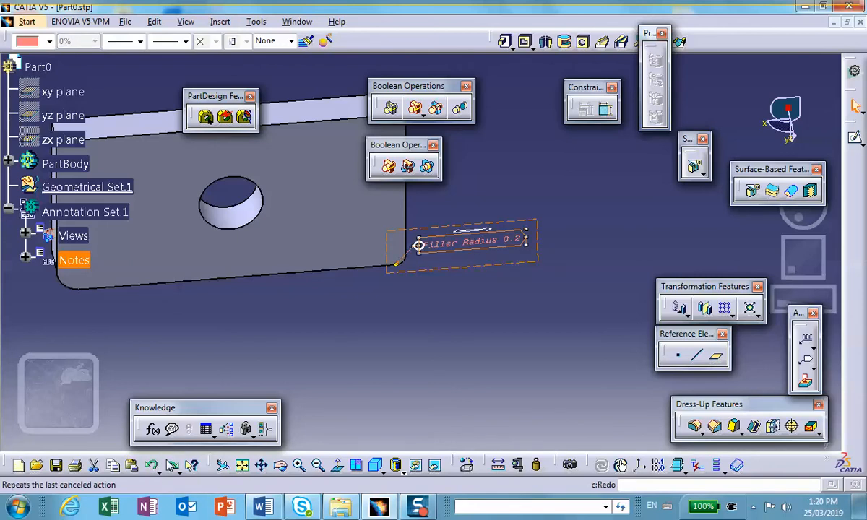
Delete the notes, the views and the whole annotation set from the specification tree
right_click(73, 258)
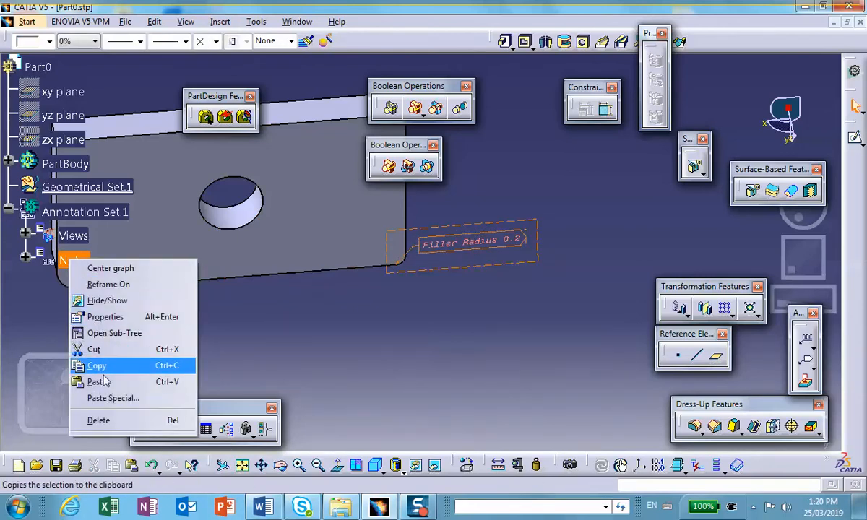
click(102, 420)
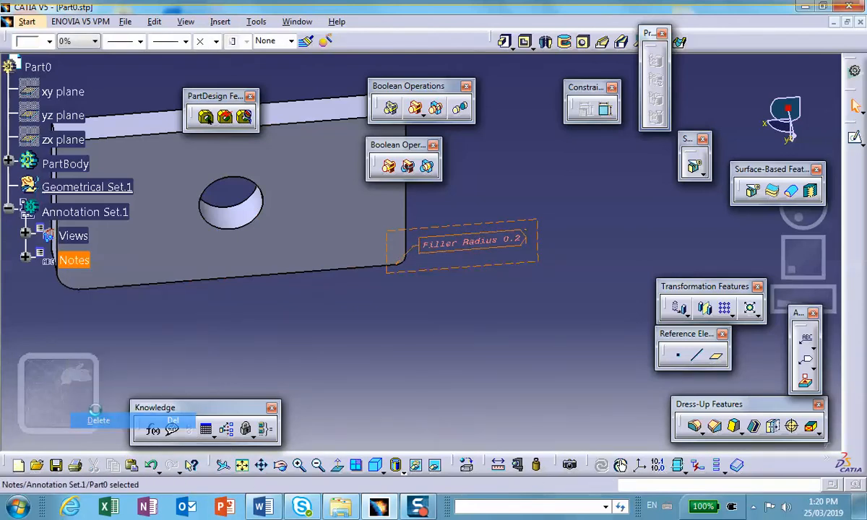
click(76, 235)
right_click(75, 237)
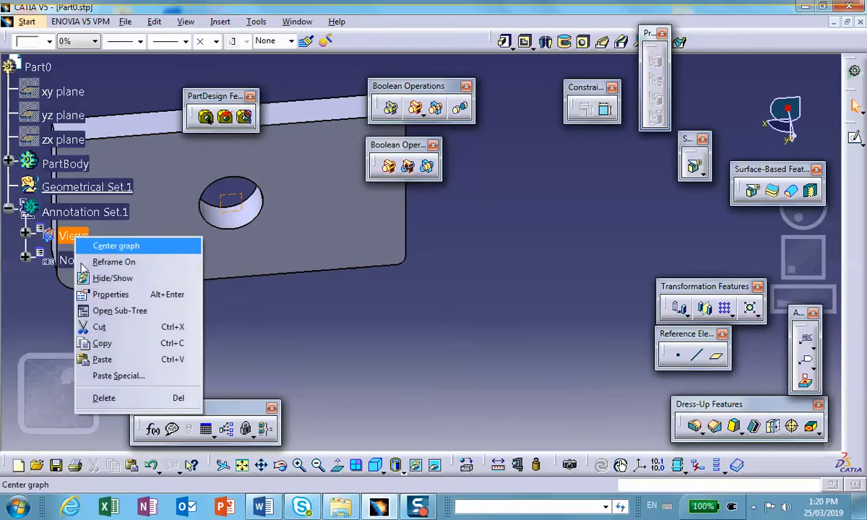
click(110, 403)
right_click(92, 213)
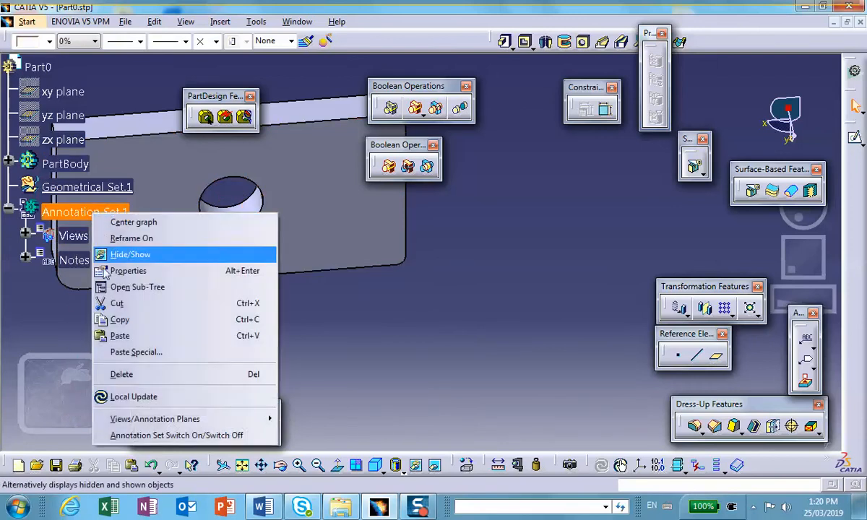
click(128, 376)
middle_drag(304, 330, 318, 130)
middle_drag(298, 304, 423, 275)
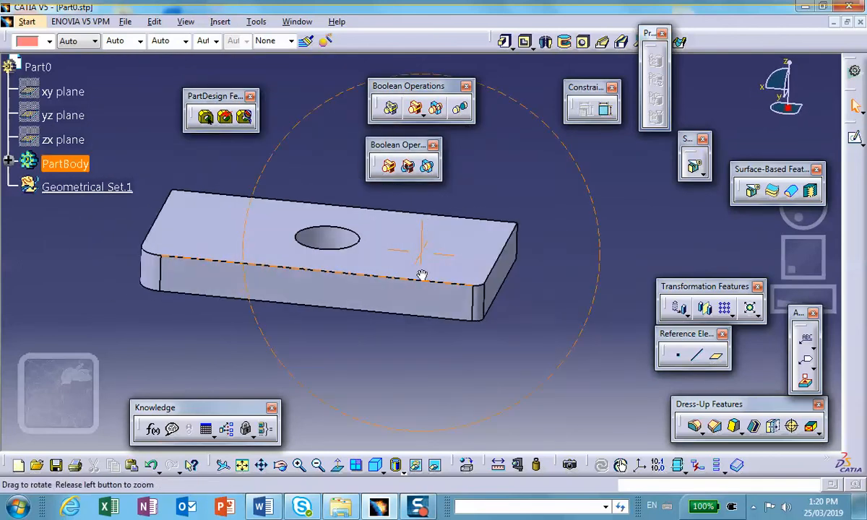
Expand PartBody in the specification tree and define the imported solid beneath it as the in-work object
middle_drag(356, 297, 466, 322)
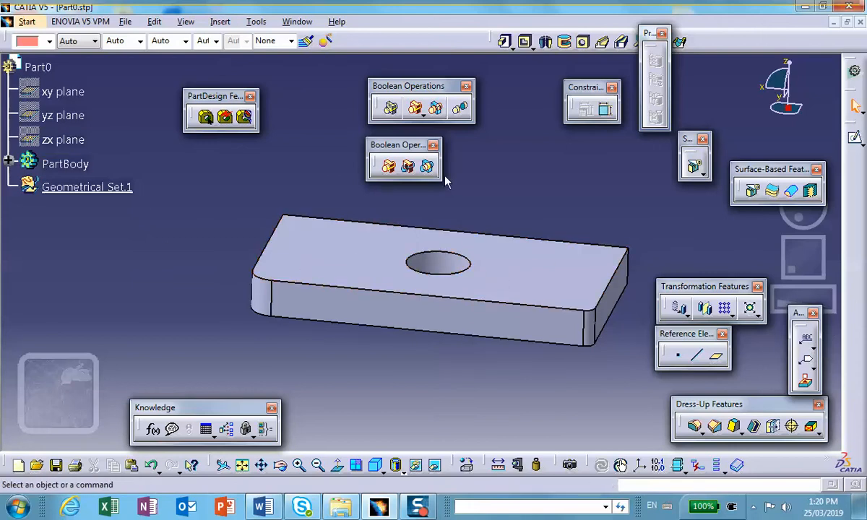
middle_drag(159, 267, 115, 257)
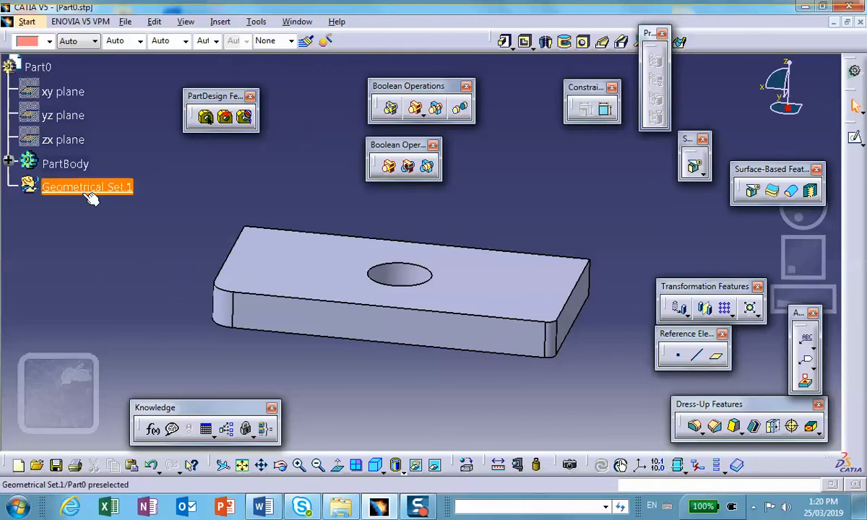
click(8, 162)
right_click(91, 191)
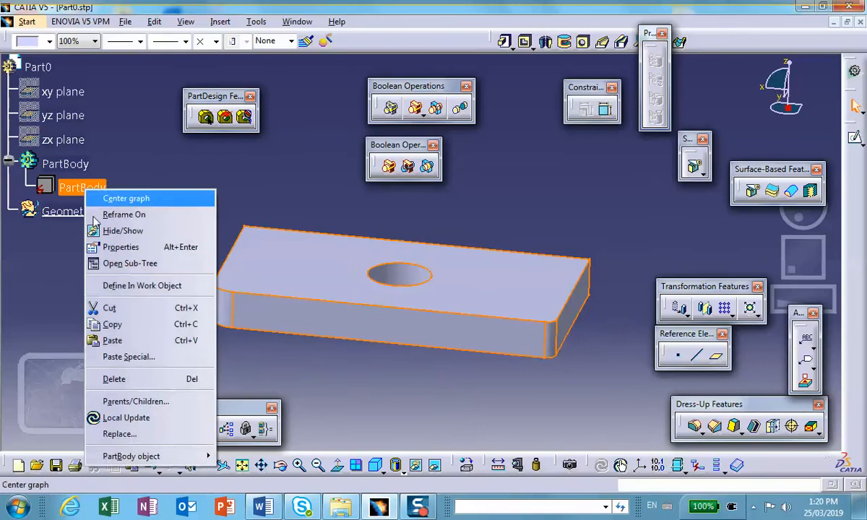
click(125, 286)
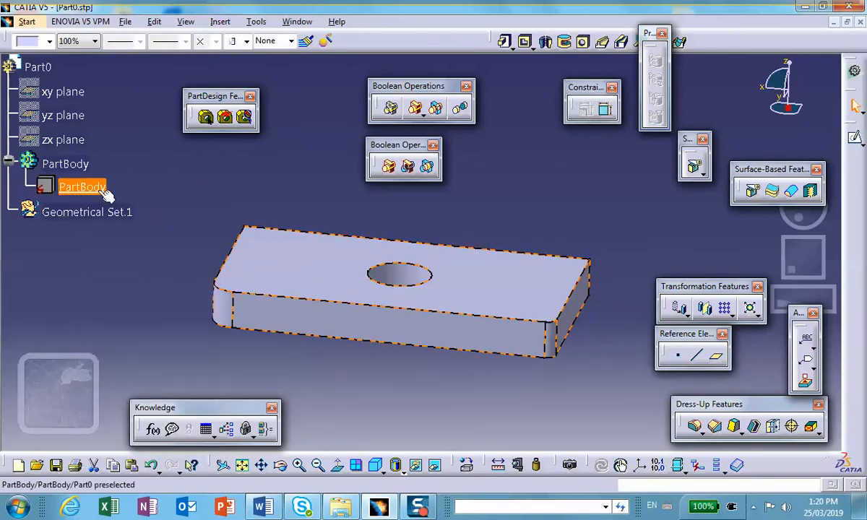
click(128, 192)
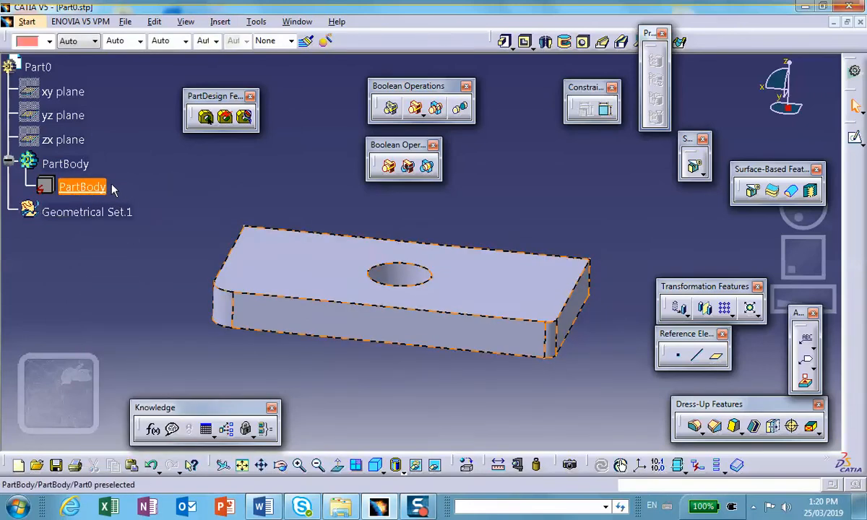
Run manual Feature Recognition for Fillets on the plate's two rounded front corner faces, with parametric-only creation
click(209, 120)
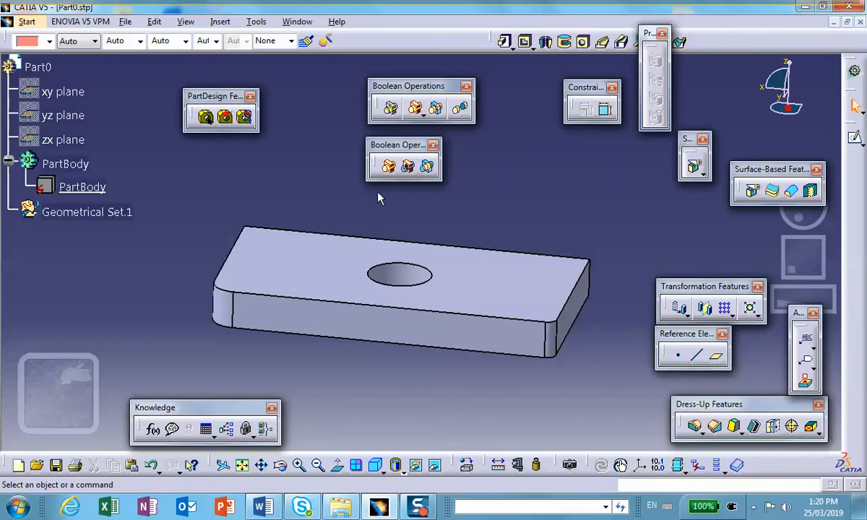
click(206, 117)
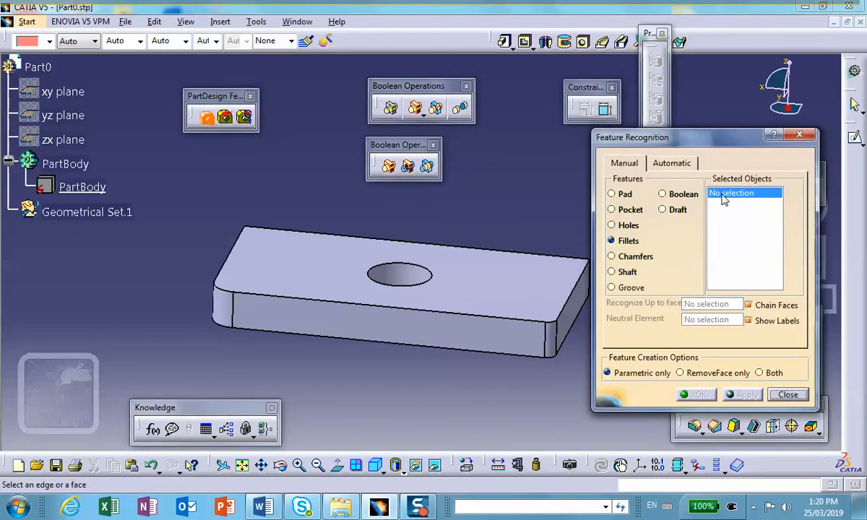
click(226, 313)
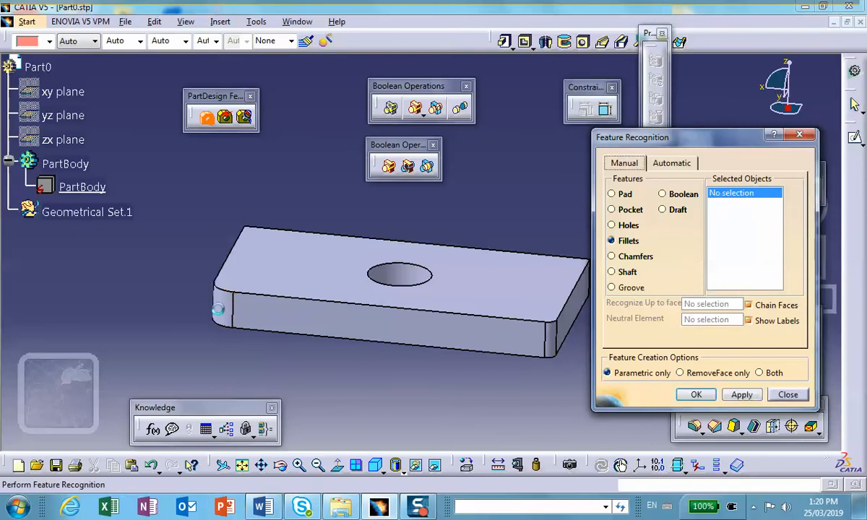
click(557, 342)
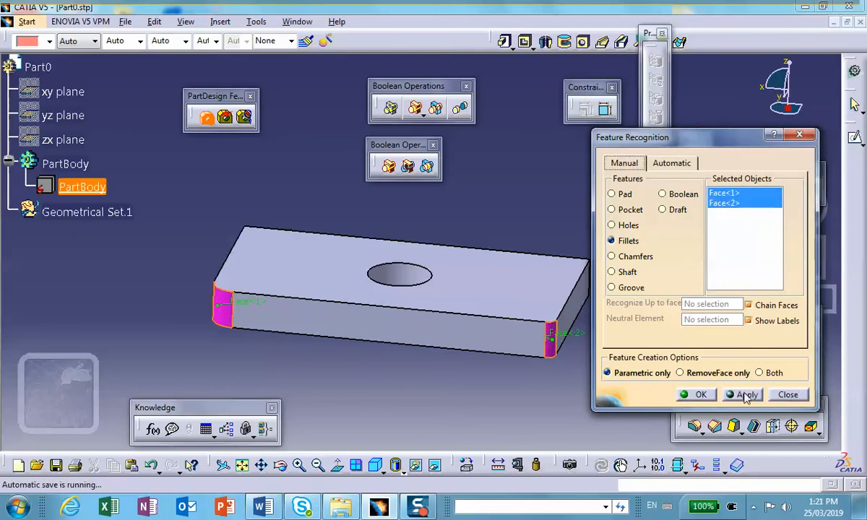
click(737, 396)
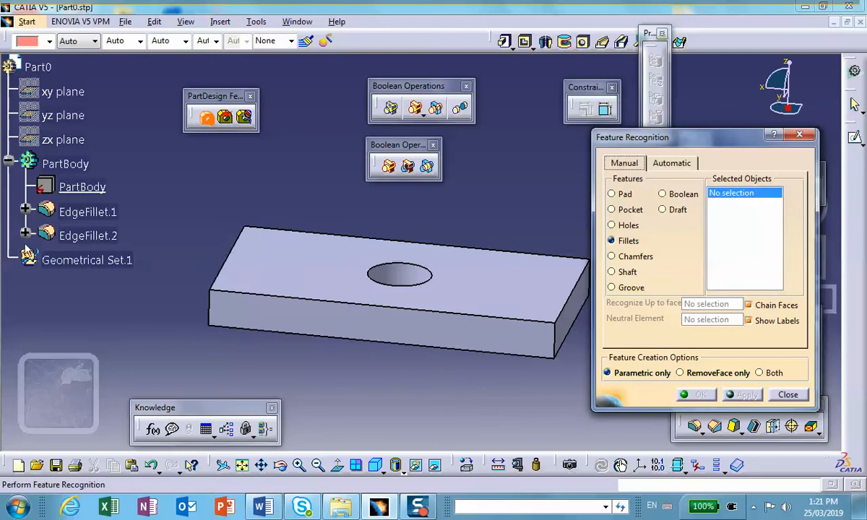
Recognize the plate's central through-opening as a Holes feature from its cylindrical face, and end Feature Recognition
click(611, 226)
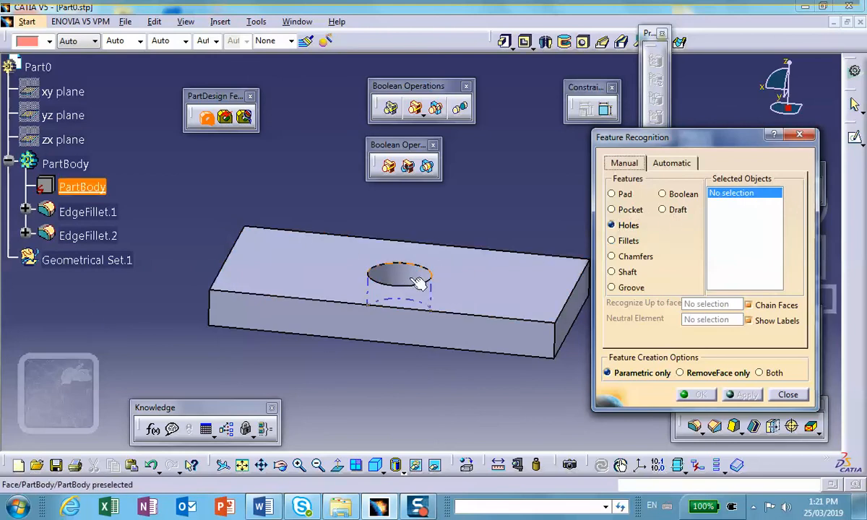
middle_drag(404, 240, 399, 304)
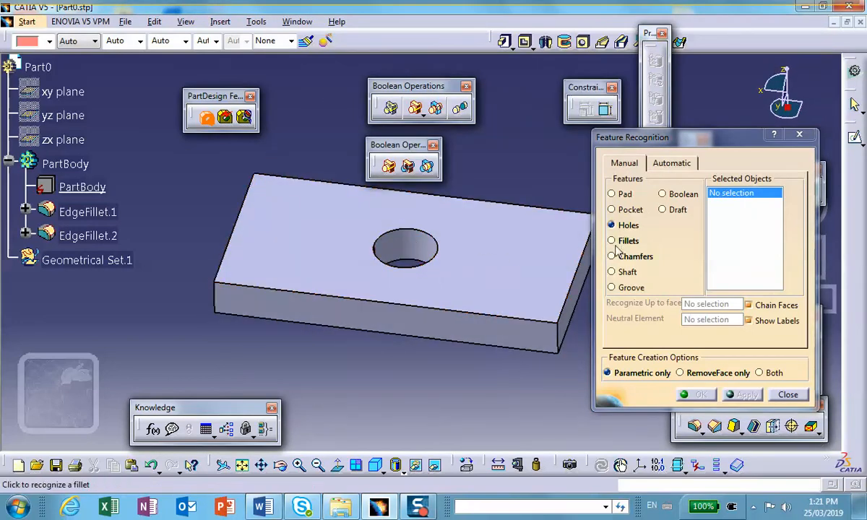
middle_drag(428, 236, 380, 267)
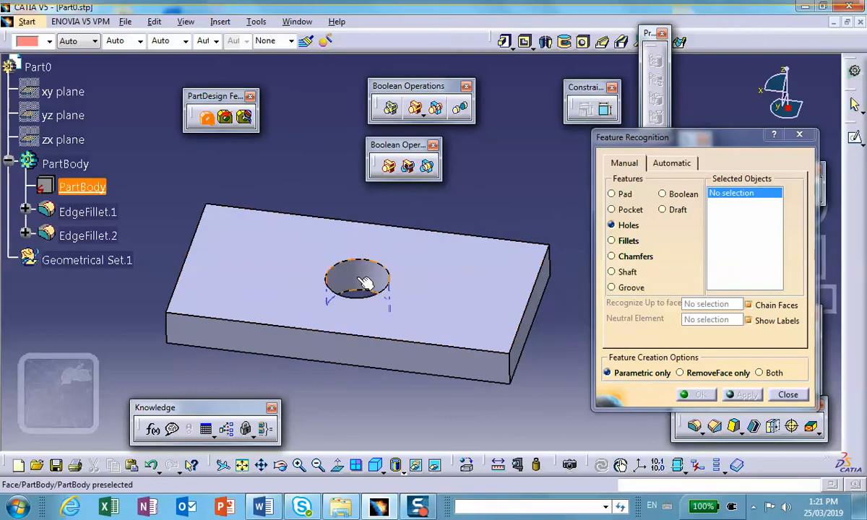
click(365, 283)
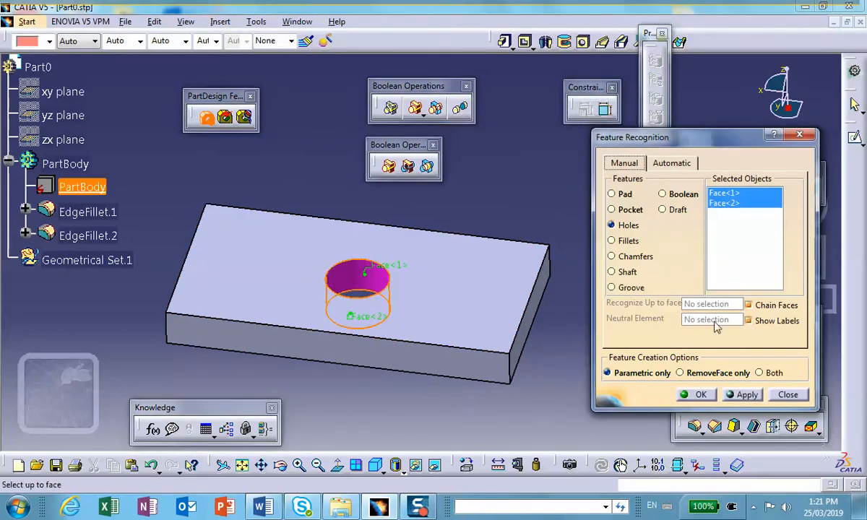
click(741, 394)
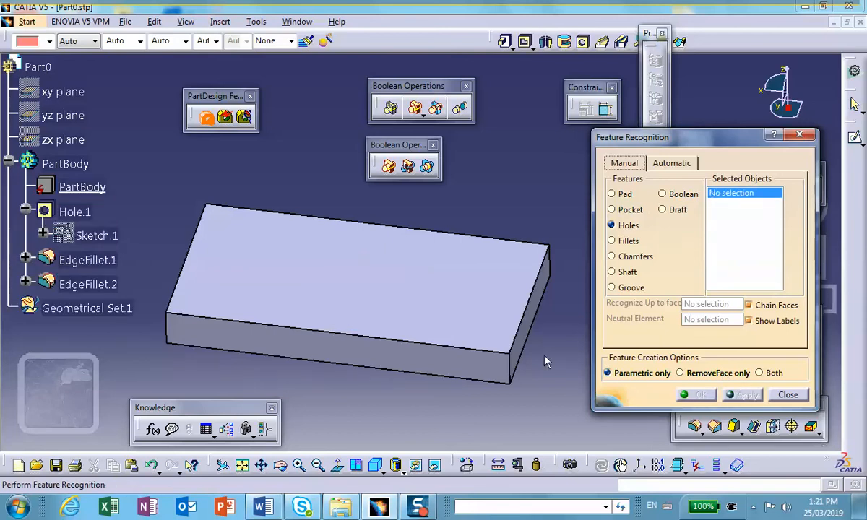
middle_drag(417, 281, 433, 267)
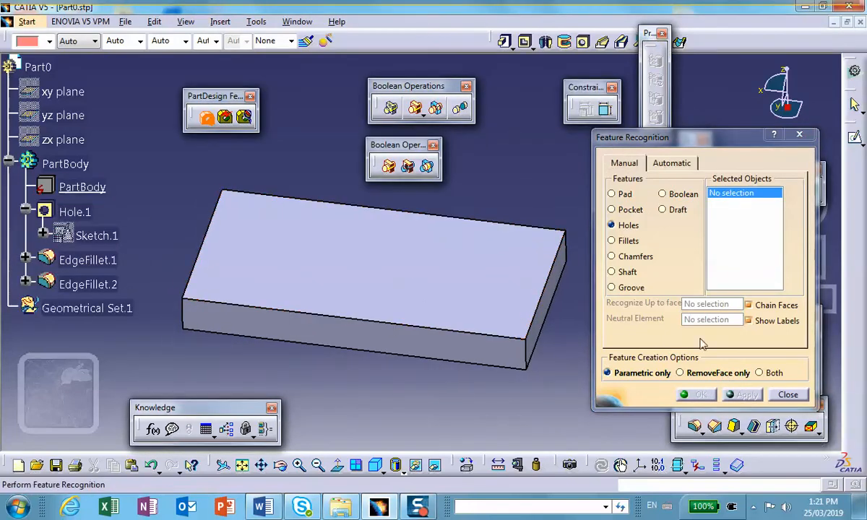
click(789, 394)
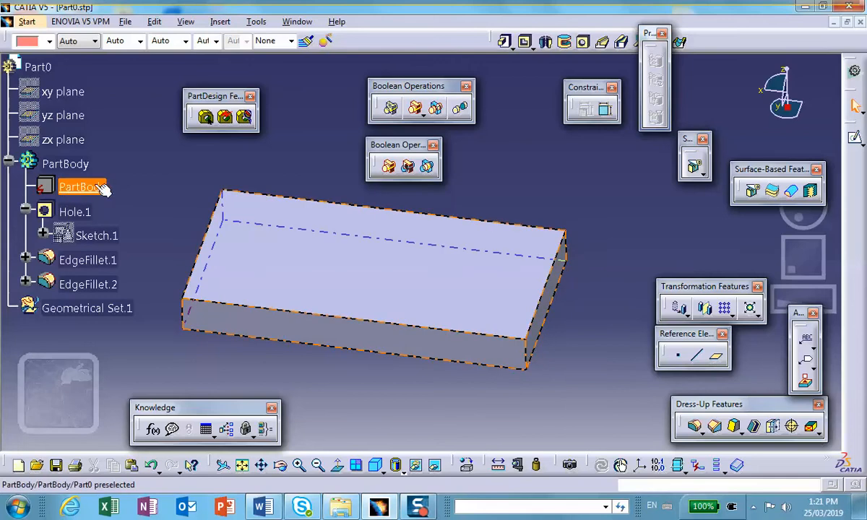
Define the top-level PartBody as the in-work object
click(78, 185)
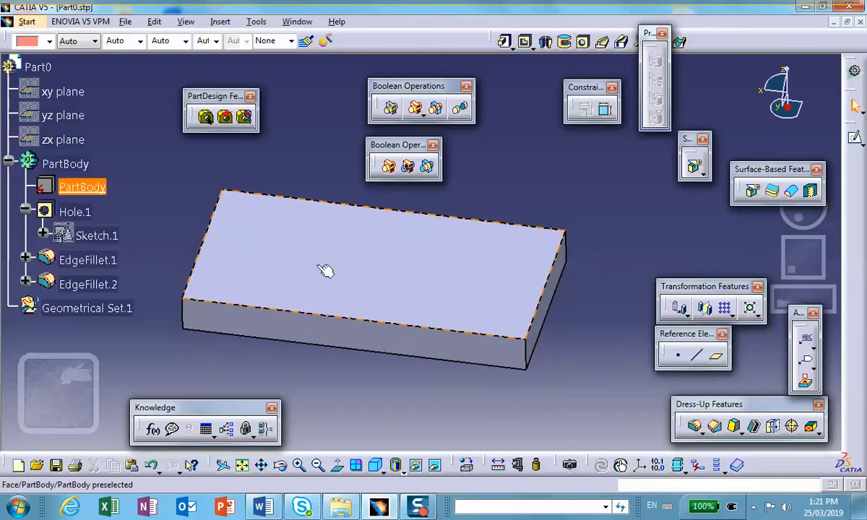
click(141, 206)
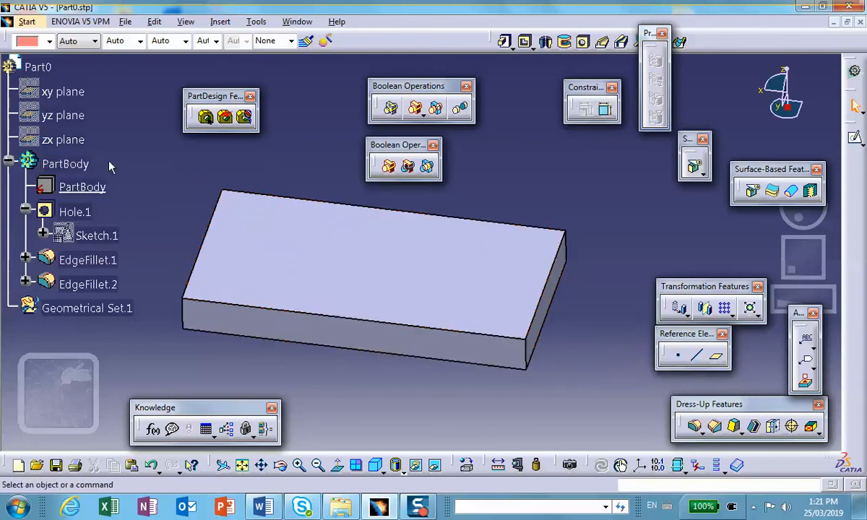
right_click(66, 165)
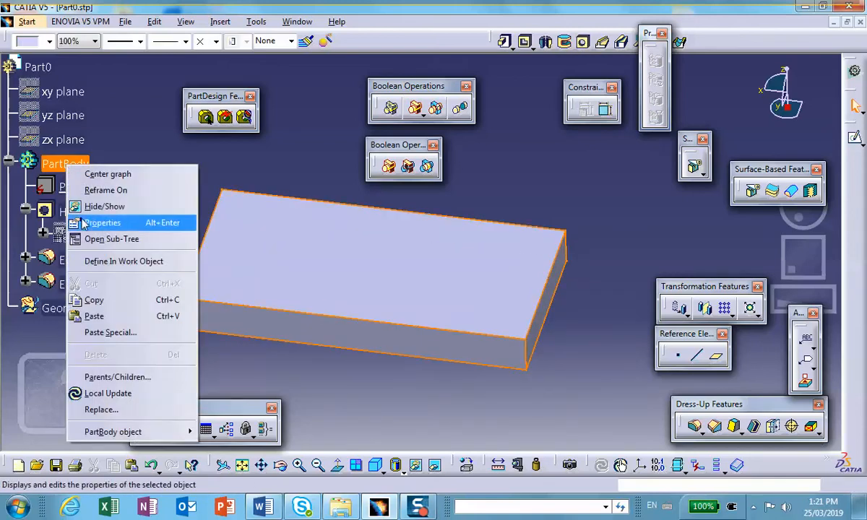
click(116, 261)
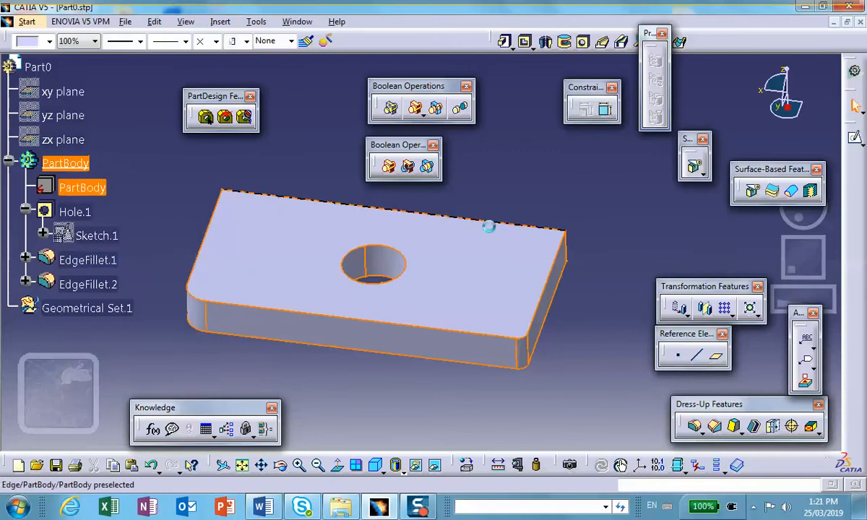
Return the in-work object to the imported solid beneath PartBody
right_click(85, 190)
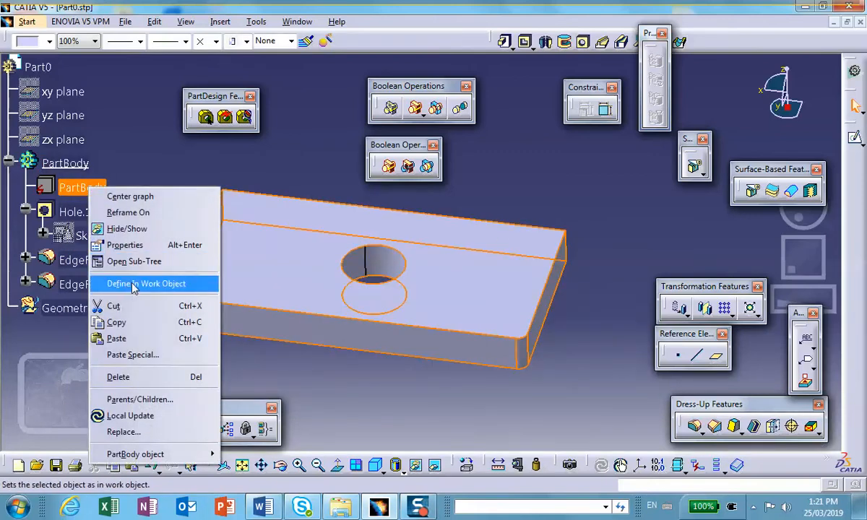
click(133, 285)
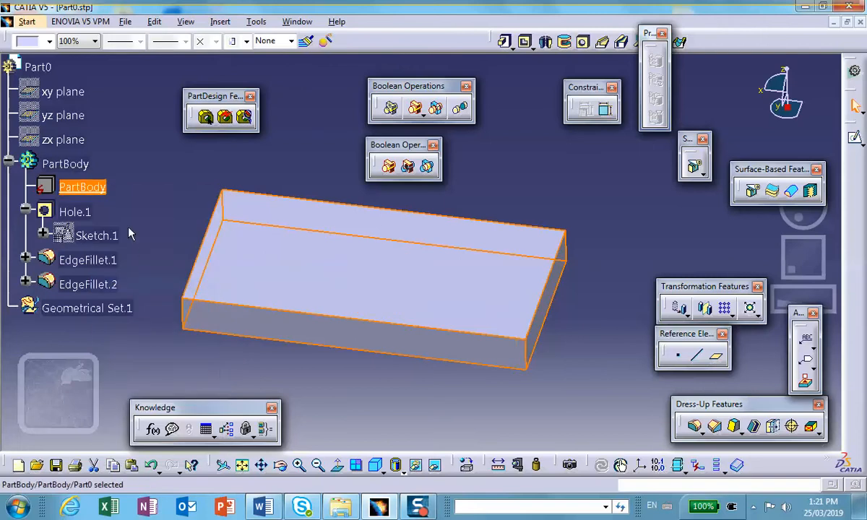
click(148, 186)
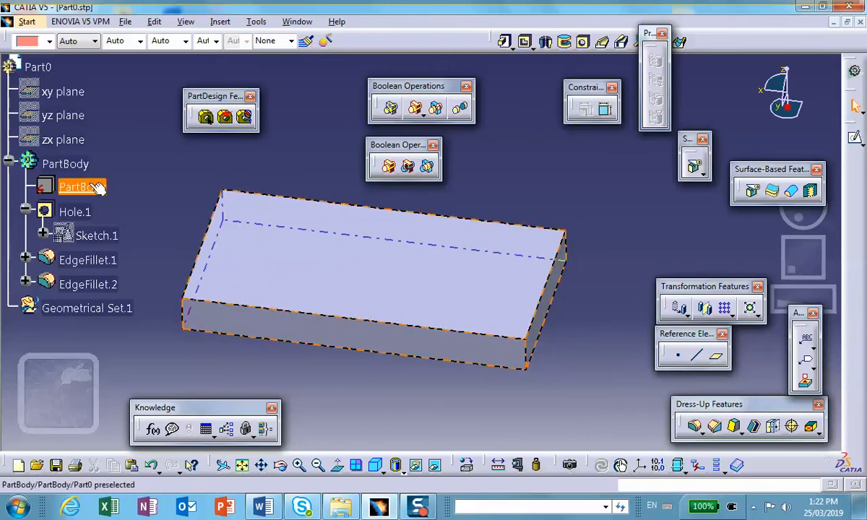
Recognize the remaining block as a Pad from its top face, and define the top-level PartBody as the in-work object
click(206, 118)
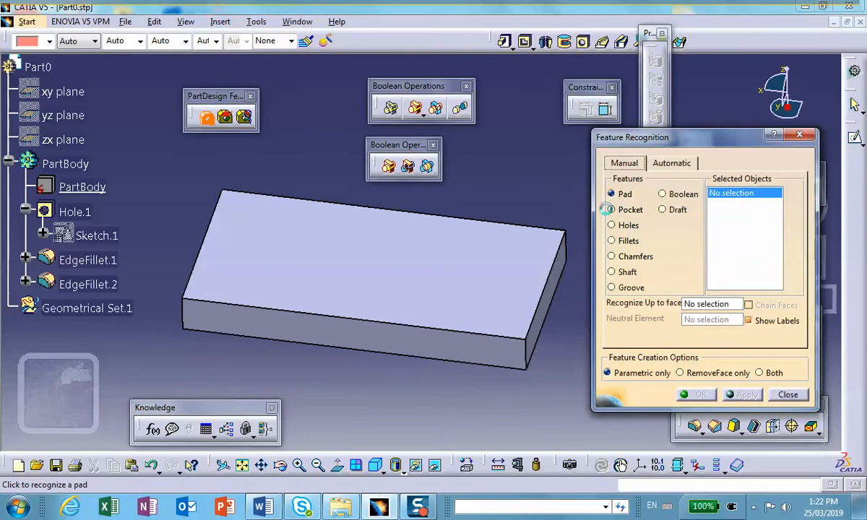
click(445, 277)
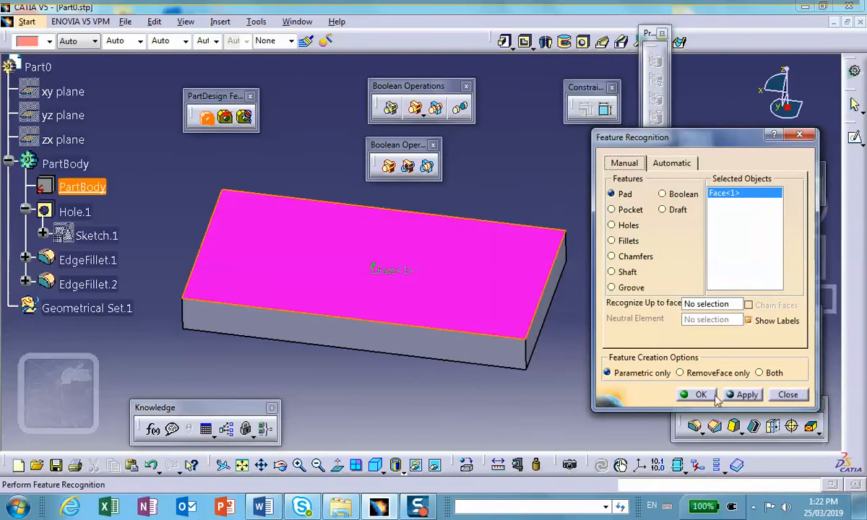
click(745, 396)
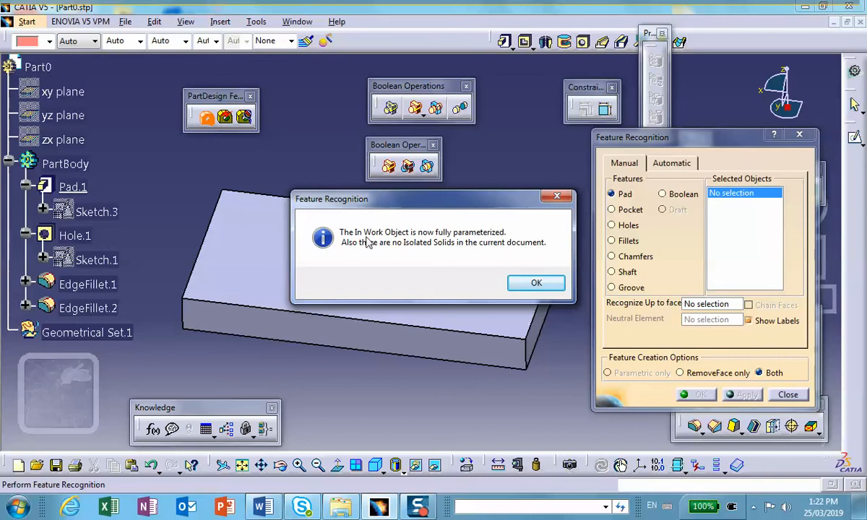
click(536, 285)
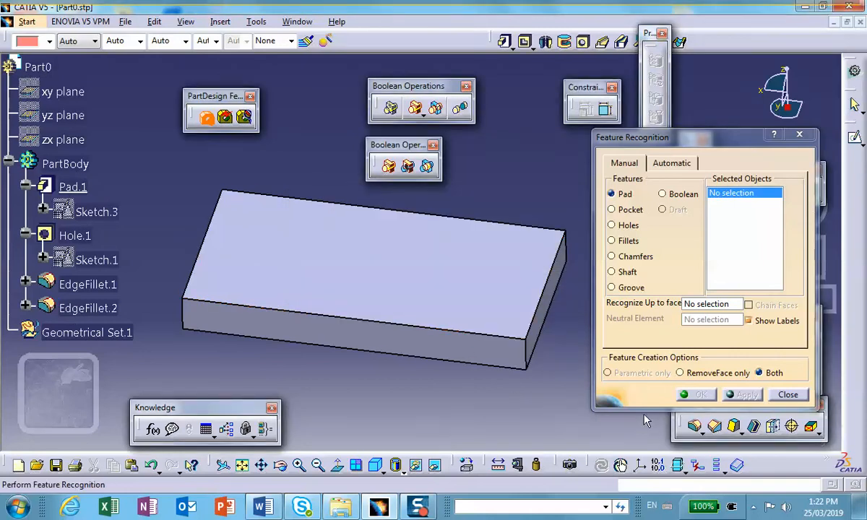
click(788, 395)
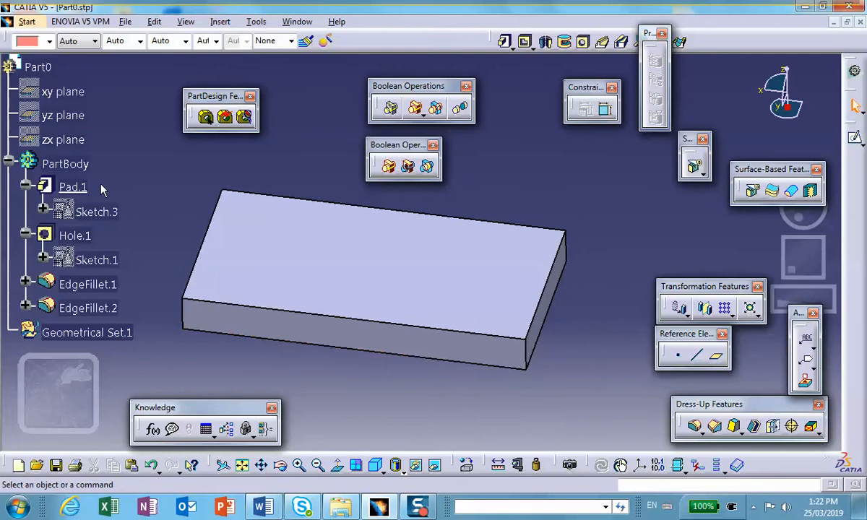
right_click(75, 167)
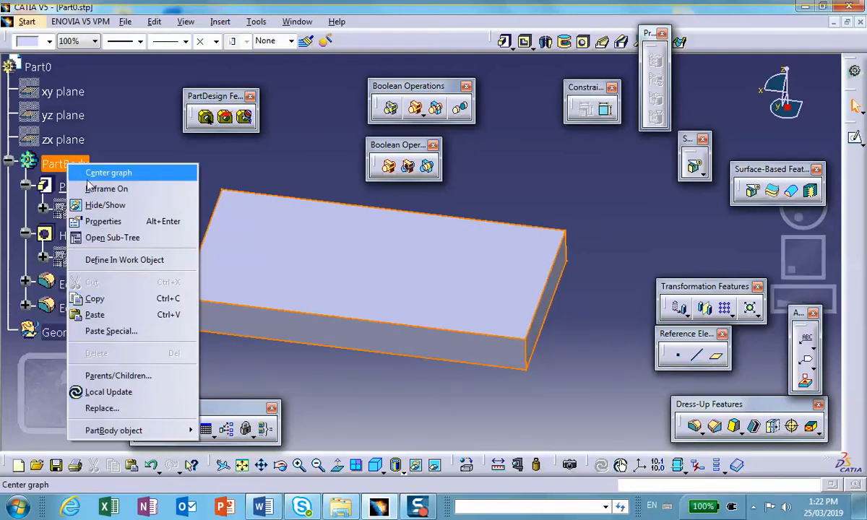
click(113, 259)
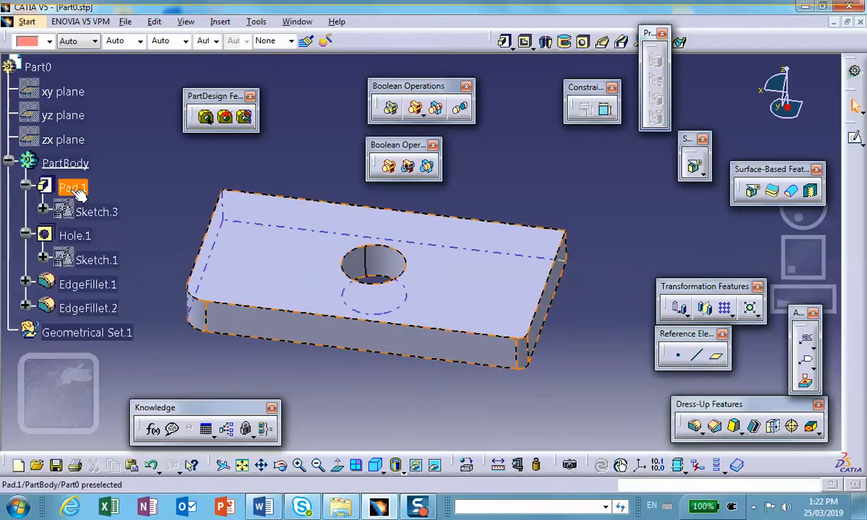
Edit the plate's recognized hole, keeping its extension Blind, and set its diameter to 3 in
double_click(76, 236)
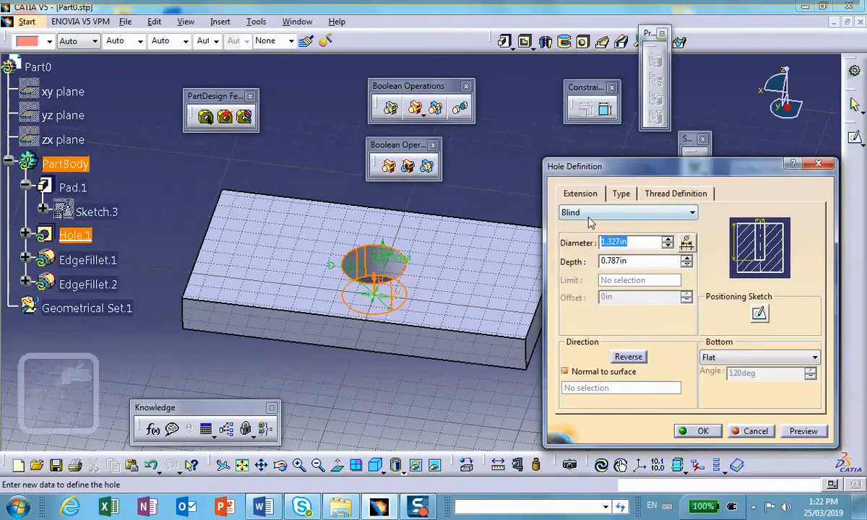
click(678, 214)
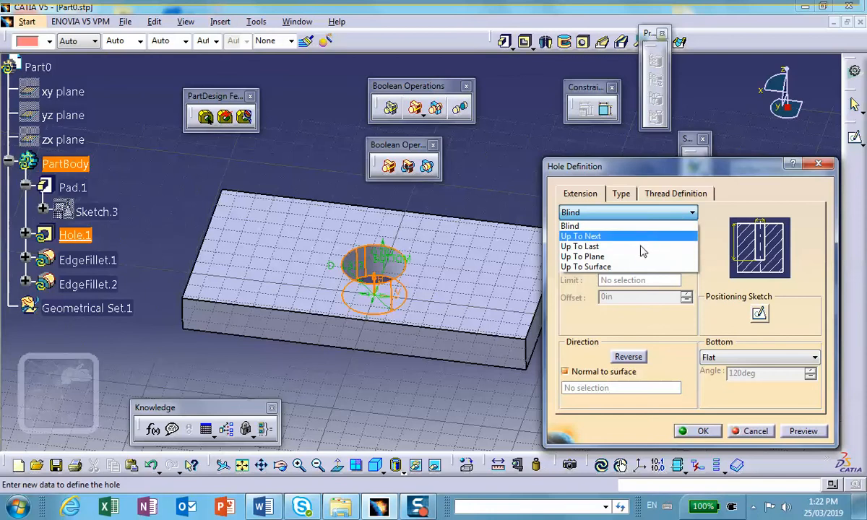
click(636, 226)
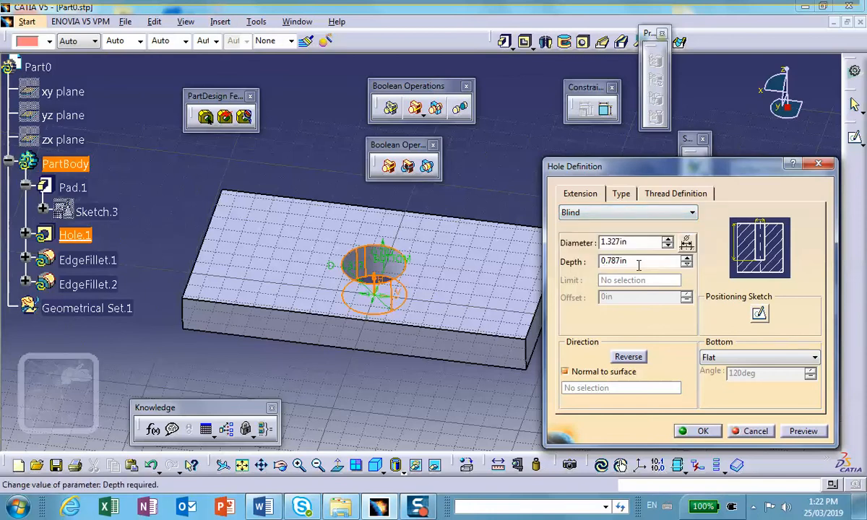
drag(630, 244, 570, 245)
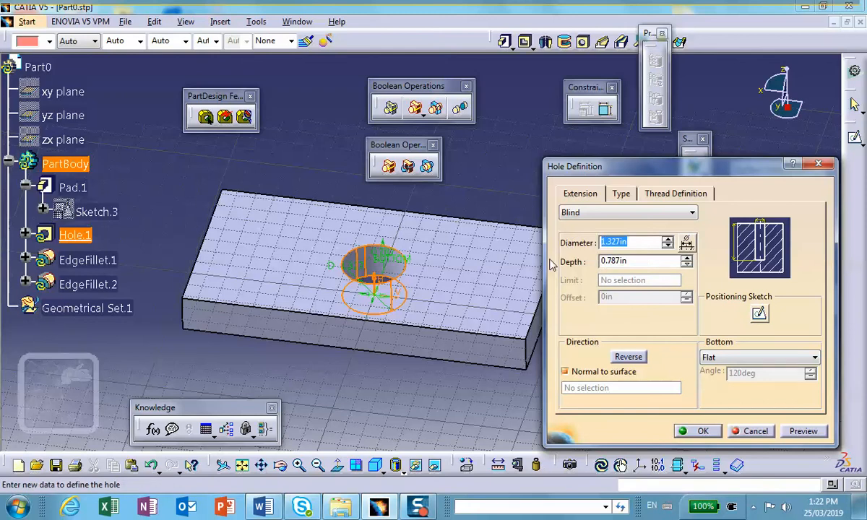
text(3)
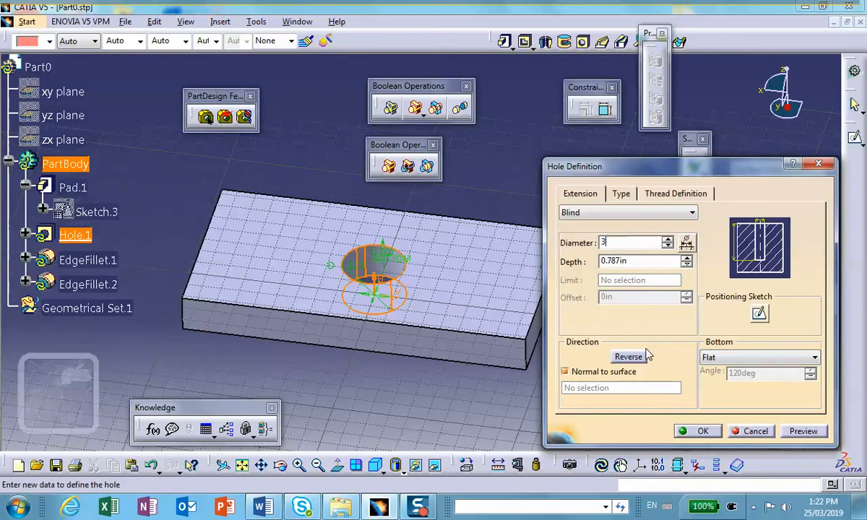
click(801, 431)
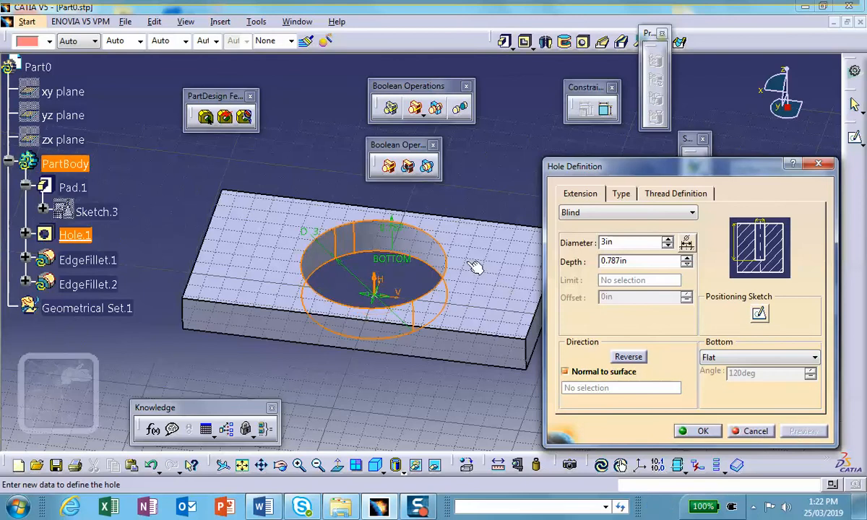
Set the hole's depth to 0.3 in and apply the hole definition
click(633, 262)
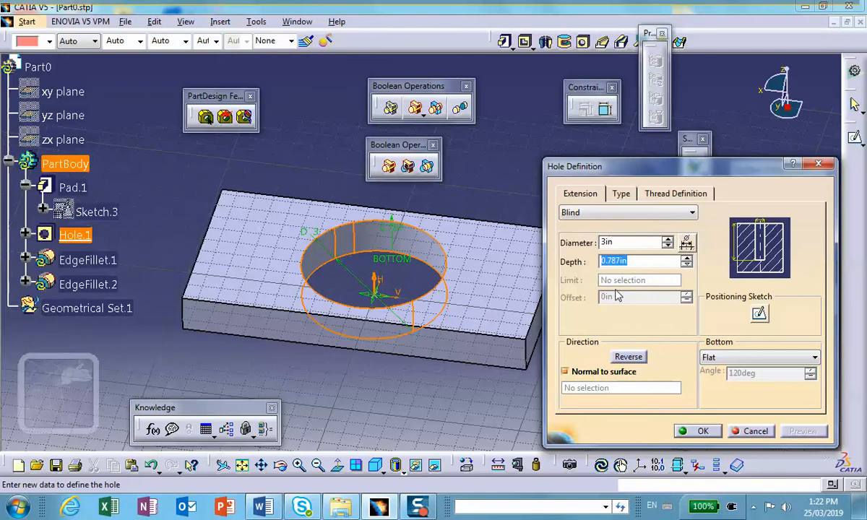
text(.)
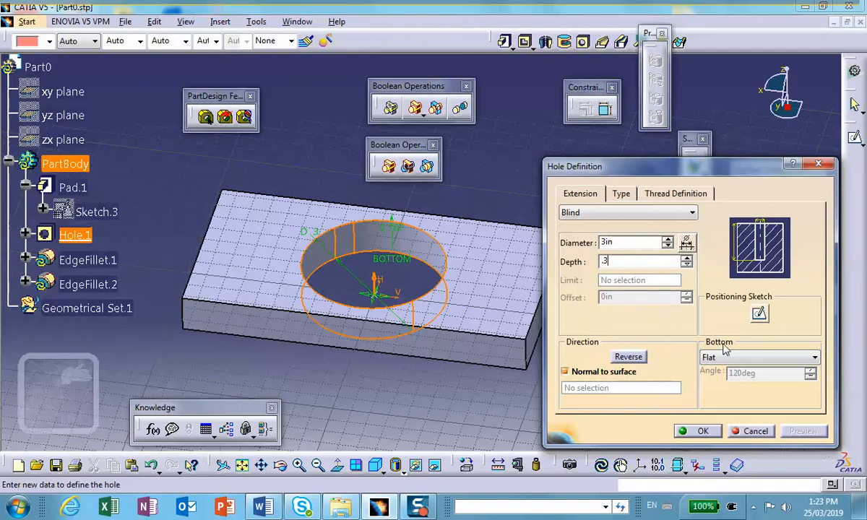
text(3)
click(688, 430)
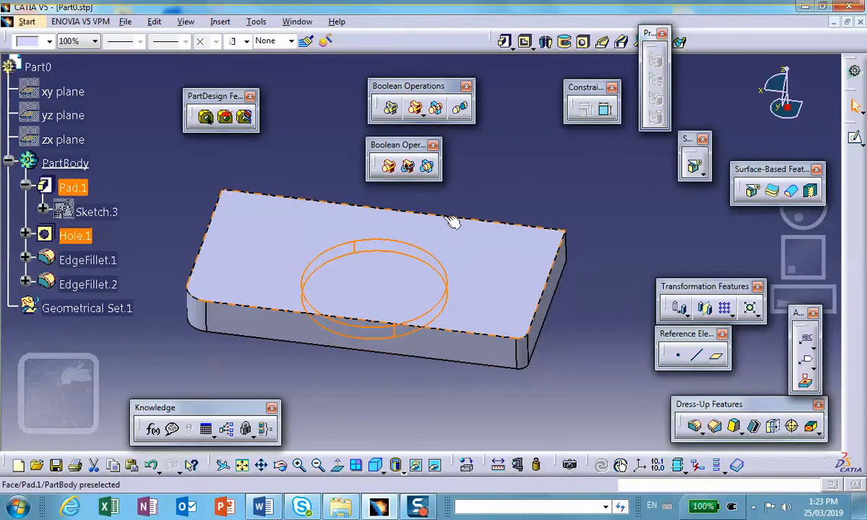
click(485, 187)
middle_drag(416, 300, 429, 281)
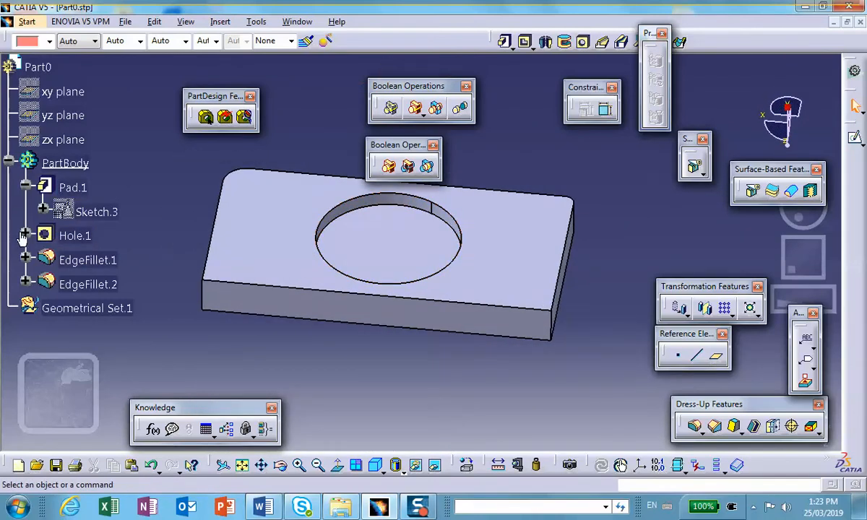
Open the hole's positioning sketch and move its centre point about 1.67 in from the origin along the vertical axis
click(24, 236)
click(109, 260)
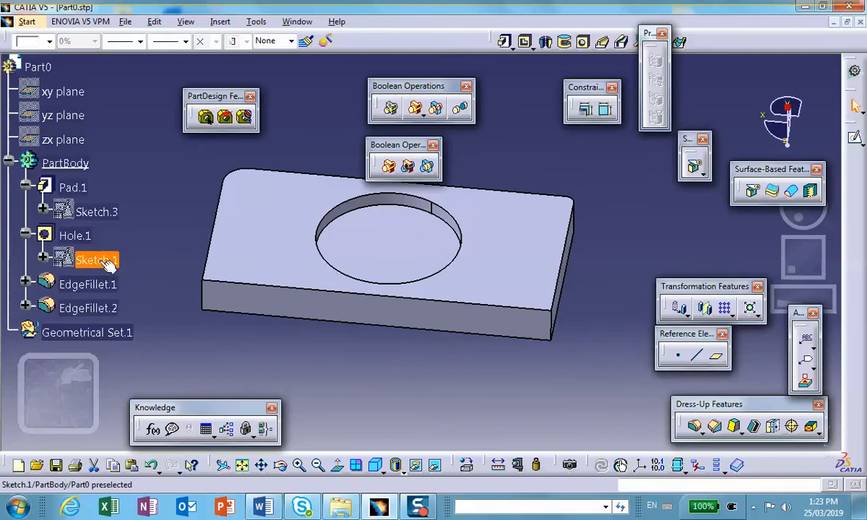
double_click(107, 261)
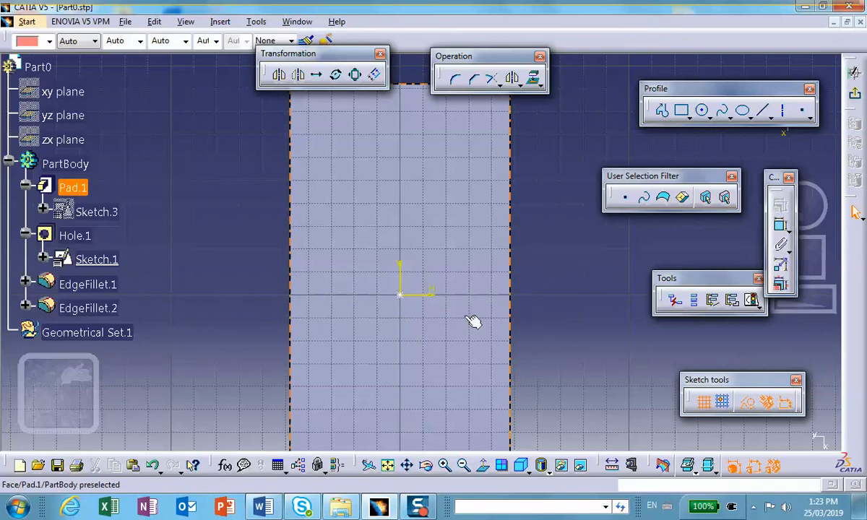
drag(401, 296, 390, 255)
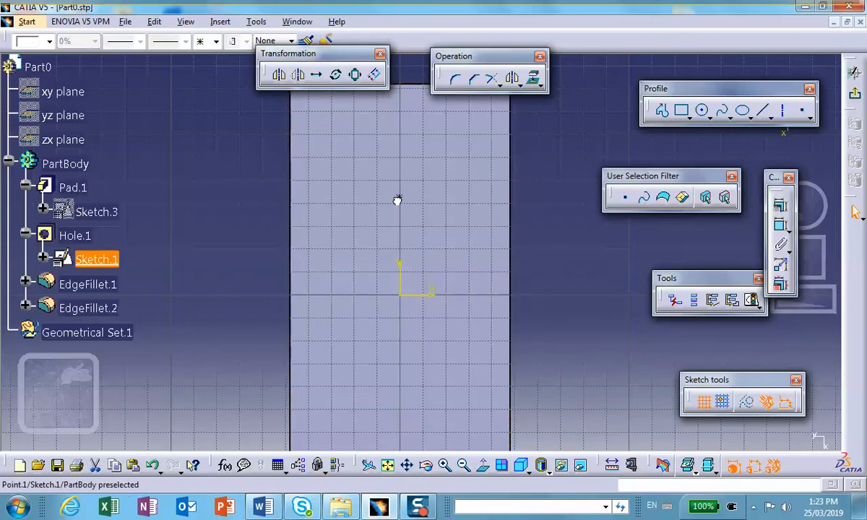
click(569, 192)
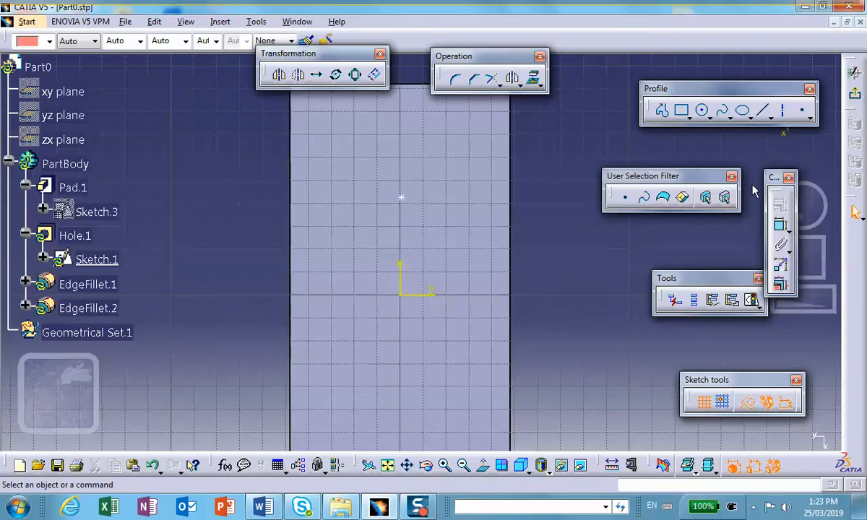
Constrain the distance from the hole's centre point to the horizontal axis to 1.5 in, and exit the sketch
click(781, 227)
click(402, 198)
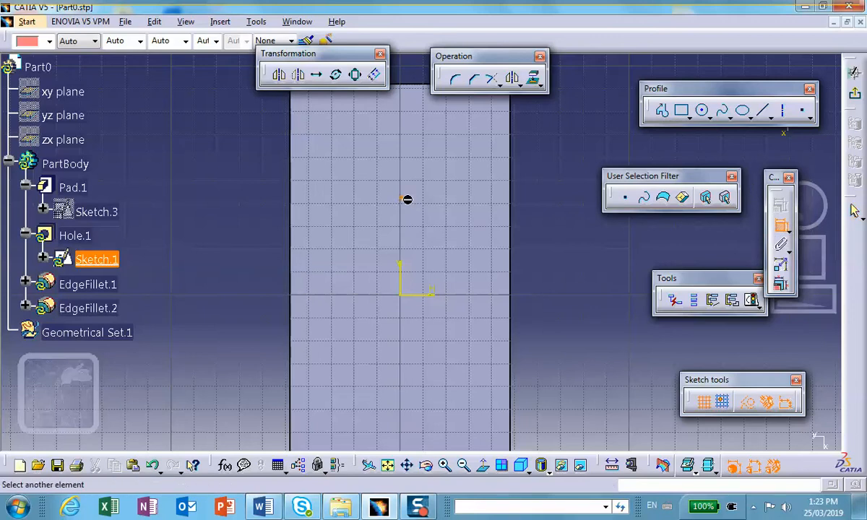
click(406, 295)
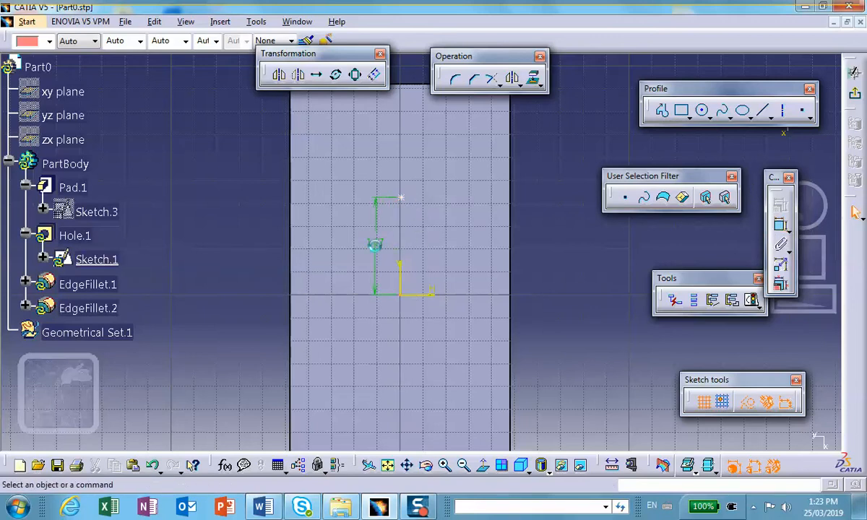
click(347, 239)
double_click(375, 242)
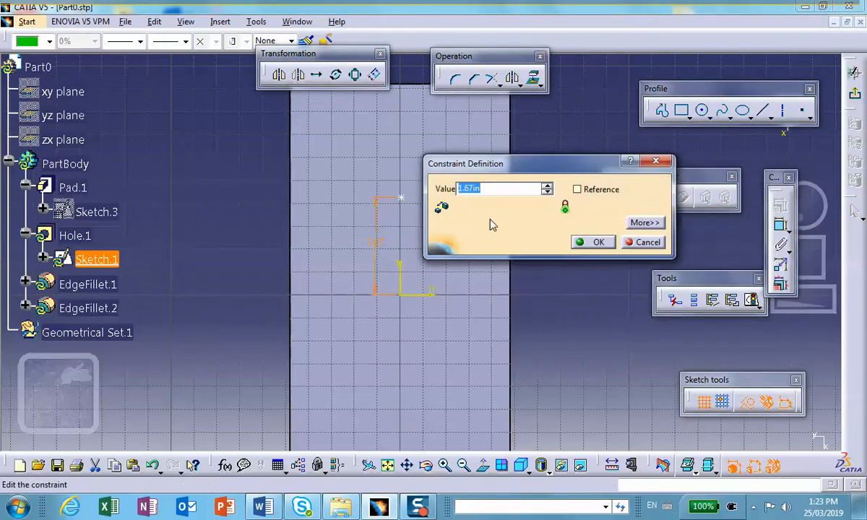
text(1.5)
click(591, 241)
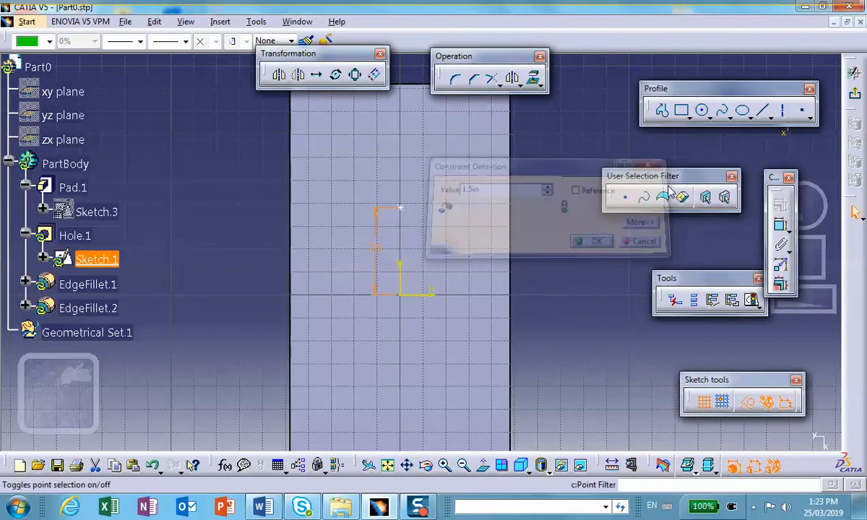
click(855, 73)
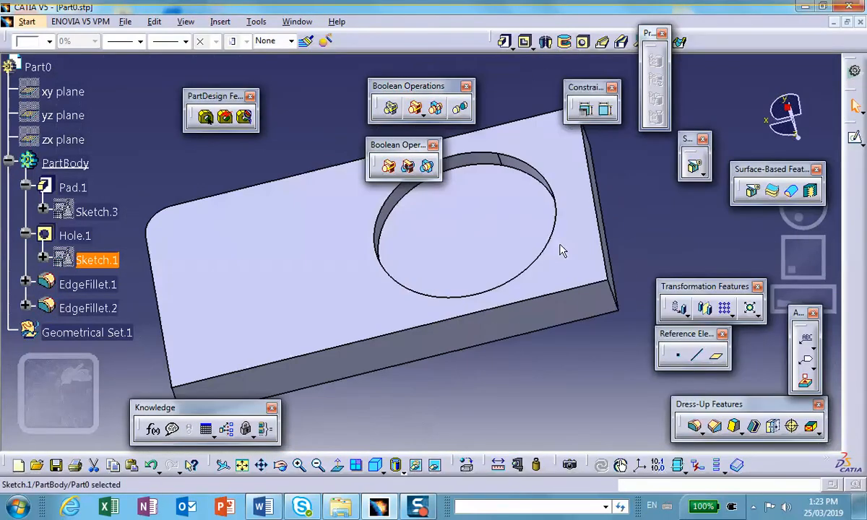
click(647, 214)
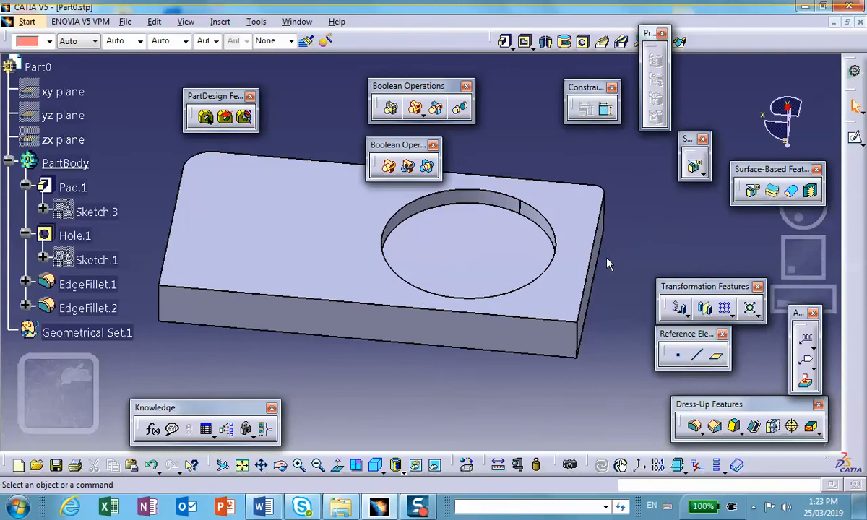
Change the hole's type to Tapered with the default 90° angle
double_click(77, 237)
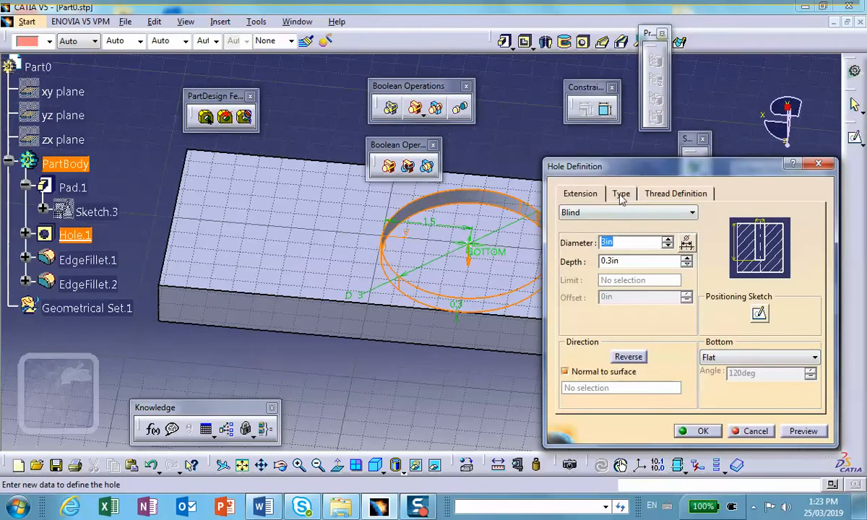
click(623, 193)
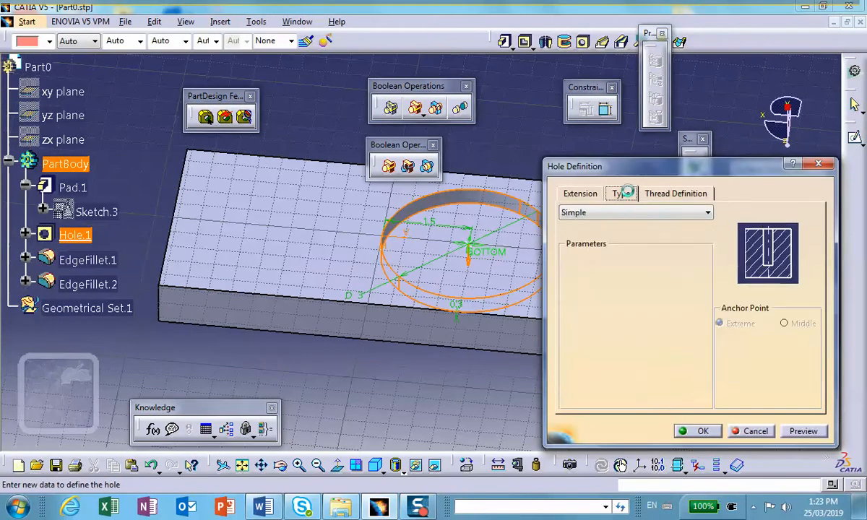
click(656, 212)
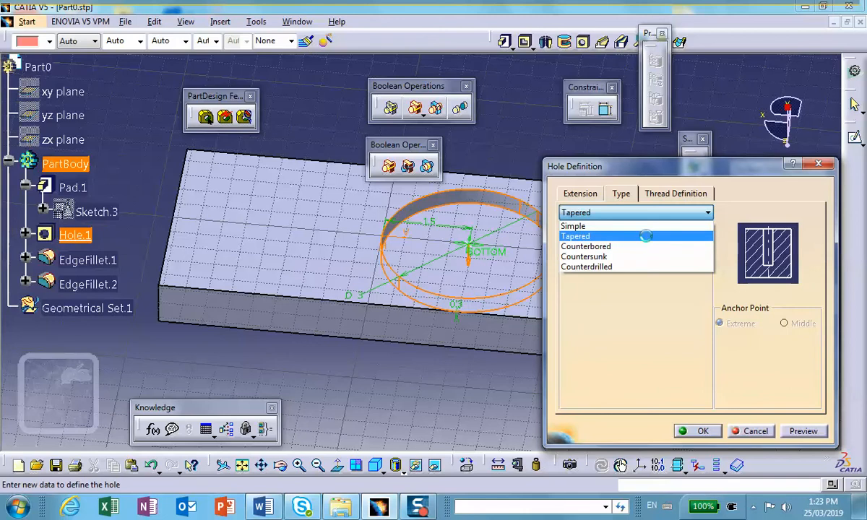
click(646, 237)
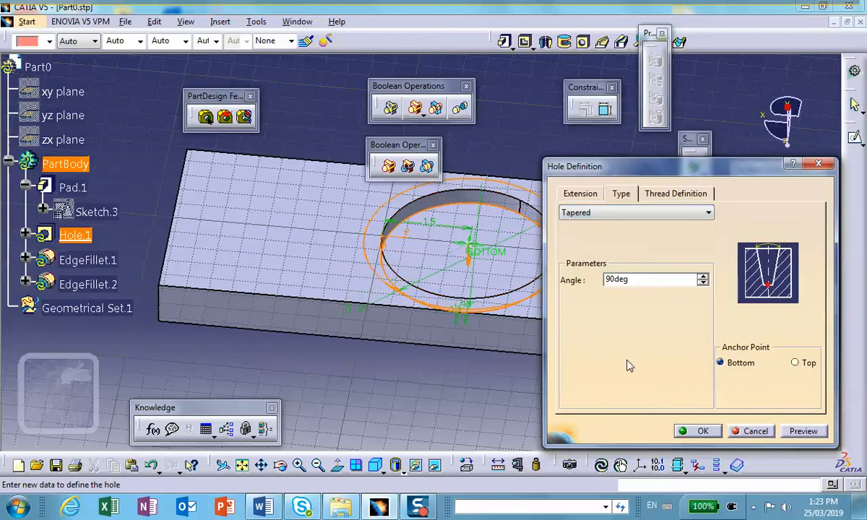
click(701, 431)
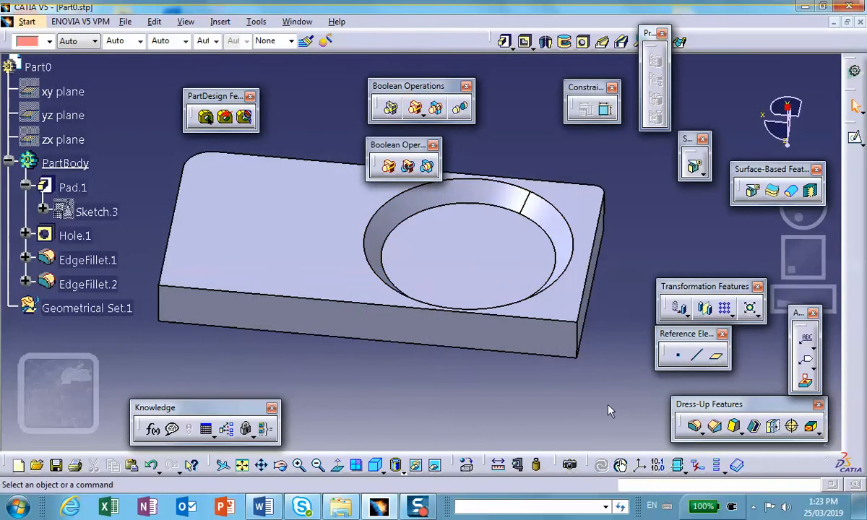
Change the hole's type to Countersunk with the default Depth & Angle parameters
click(78, 237)
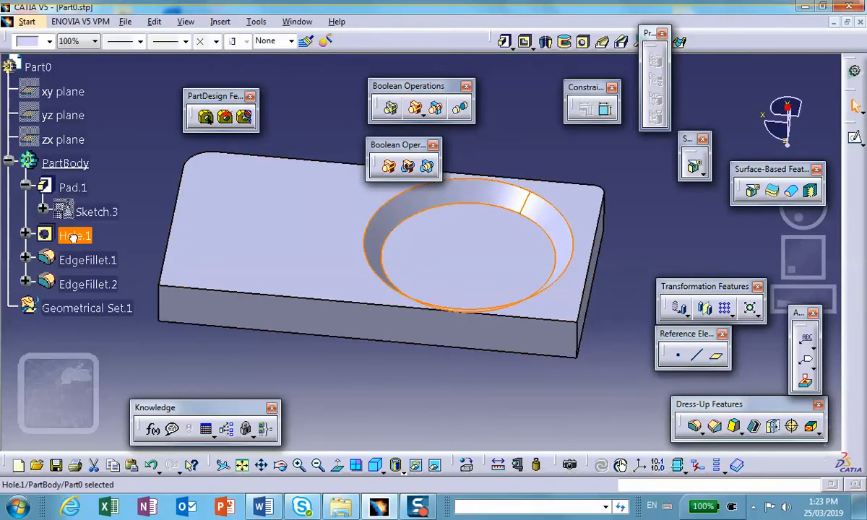
double_click(78, 237)
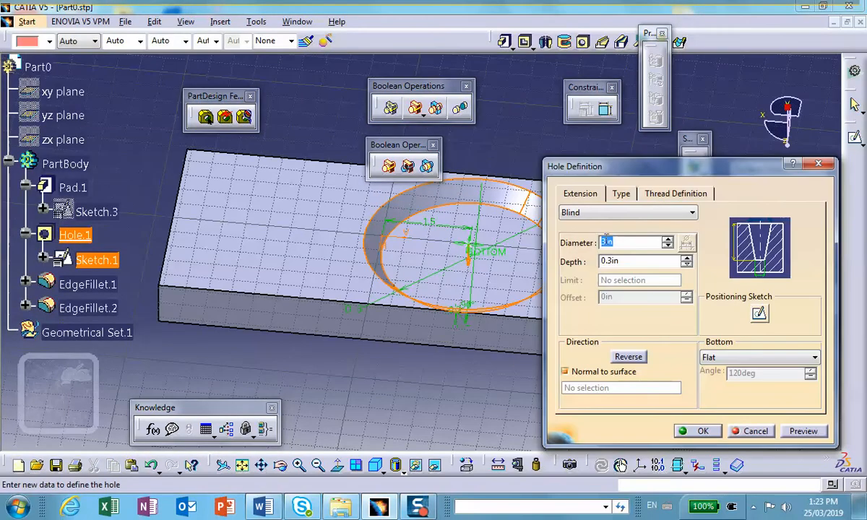
click(623, 195)
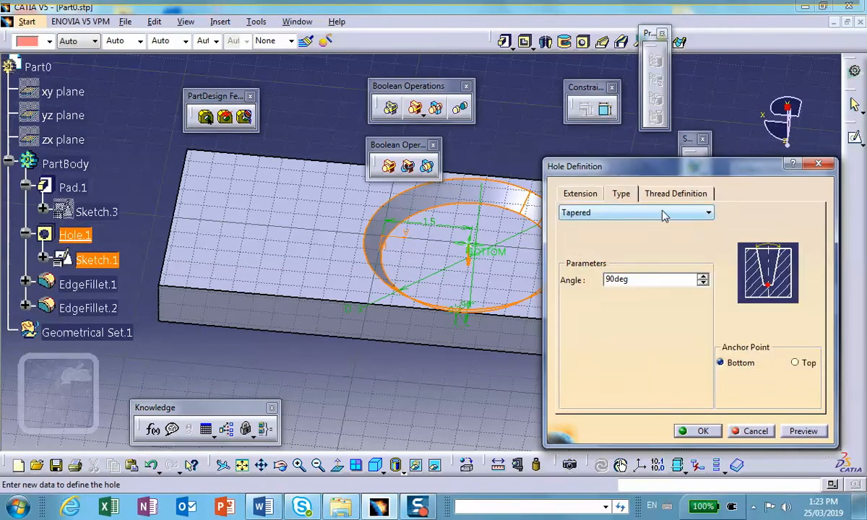
click(663, 213)
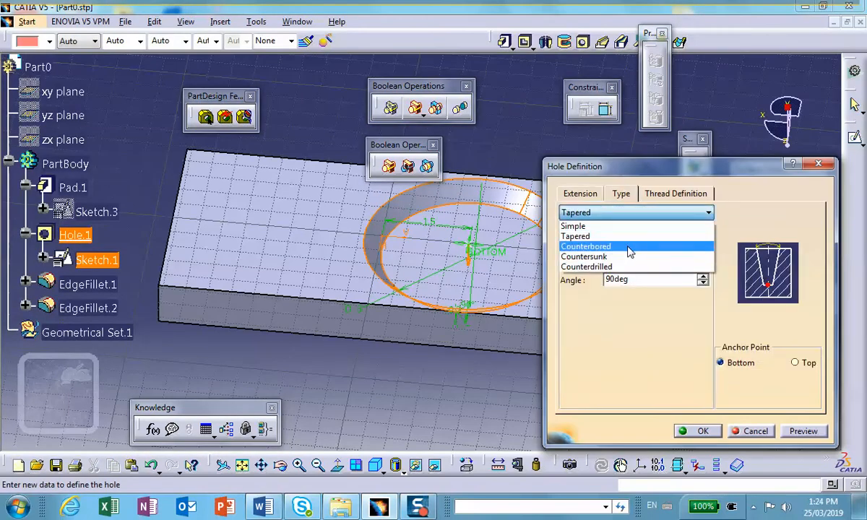
click(621, 256)
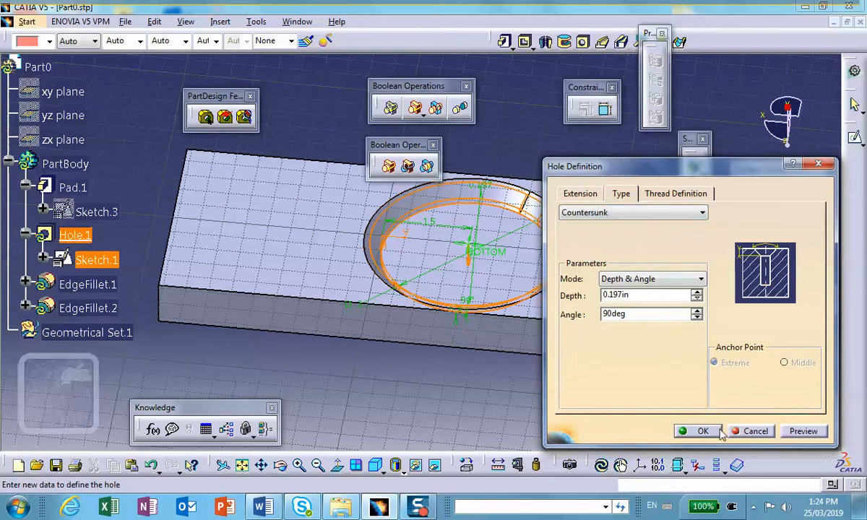
click(803, 432)
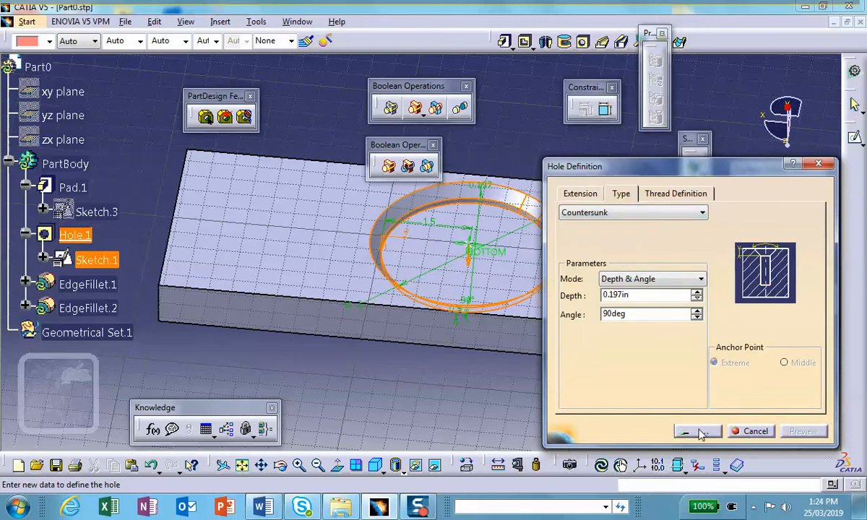
click(705, 429)
middle_drag(537, 401, 510, 419)
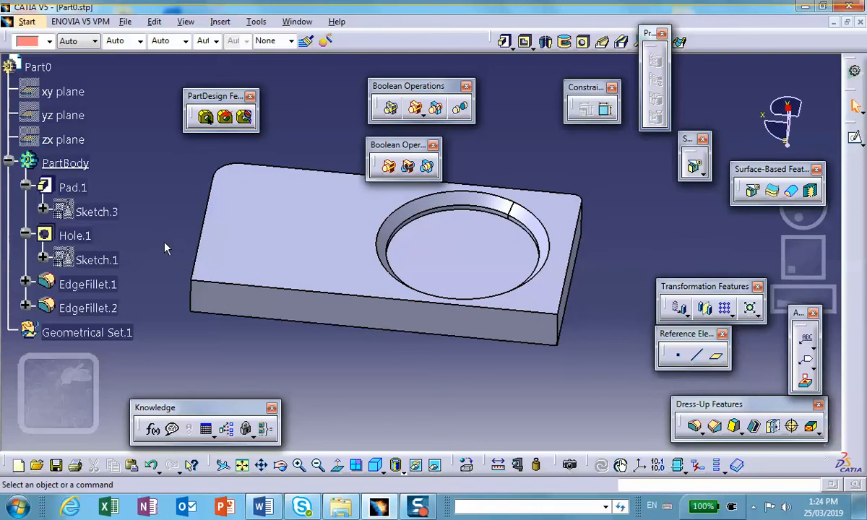
Close the Part0 document without saving its changes
click(858, 22)
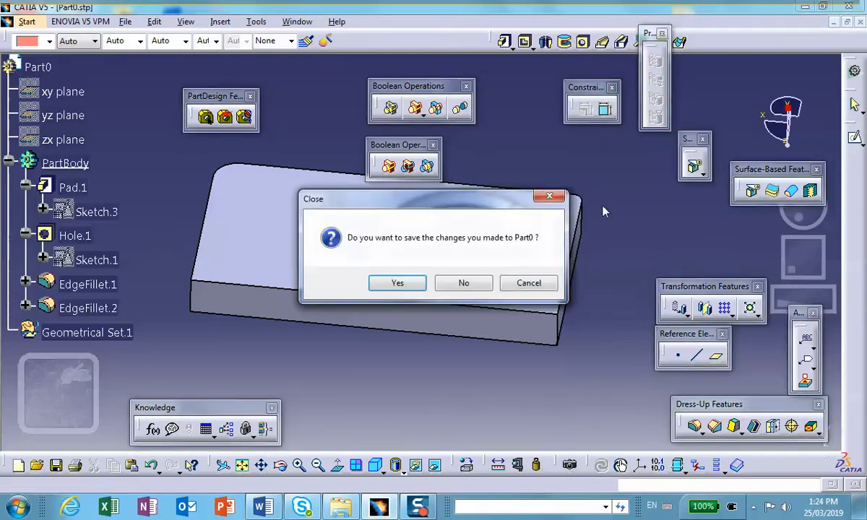
click(463, 283)
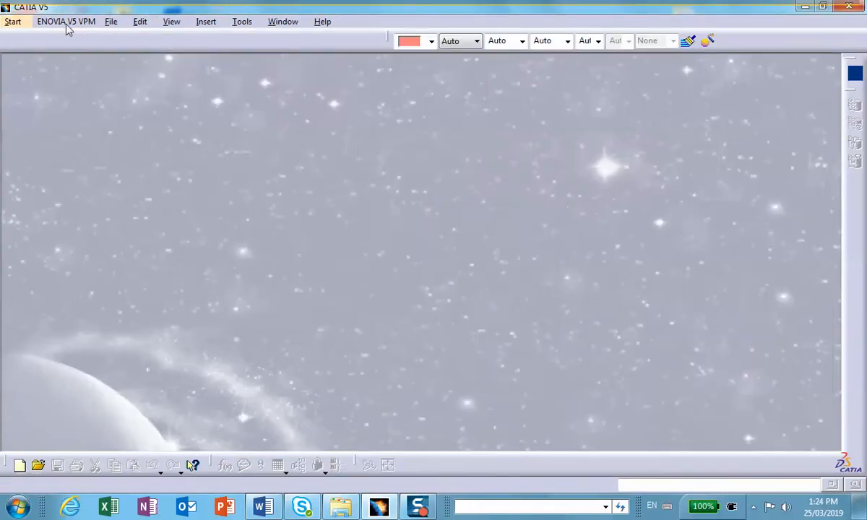
Reopen the recently used Part0.stp file and dismiss its transfer report
click(110, 22)
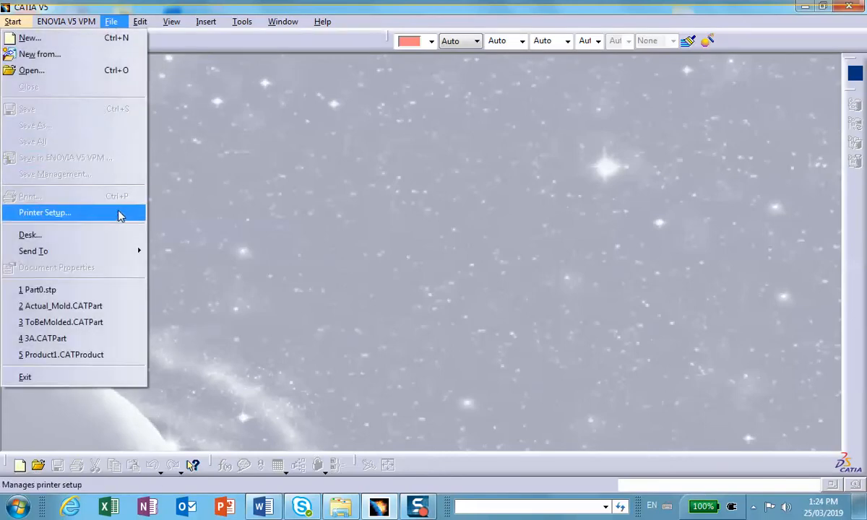
click(52, 291)
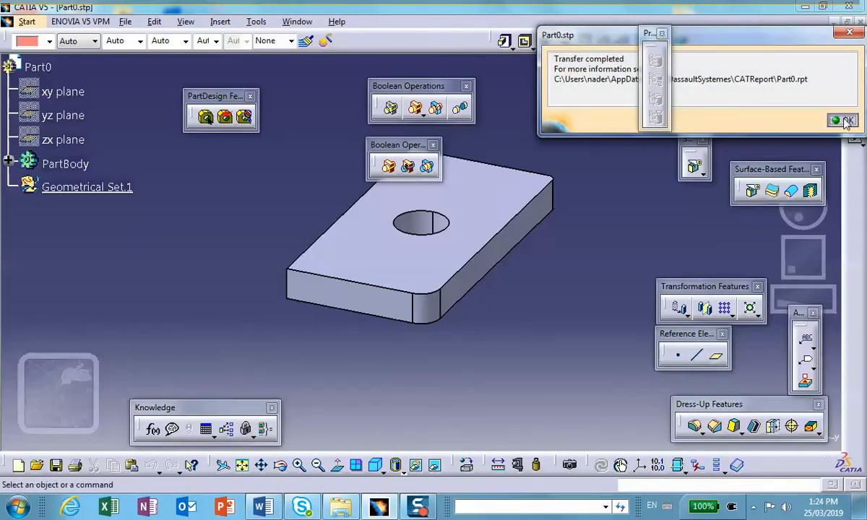
click(846, 122)
middle_click(468, 200)
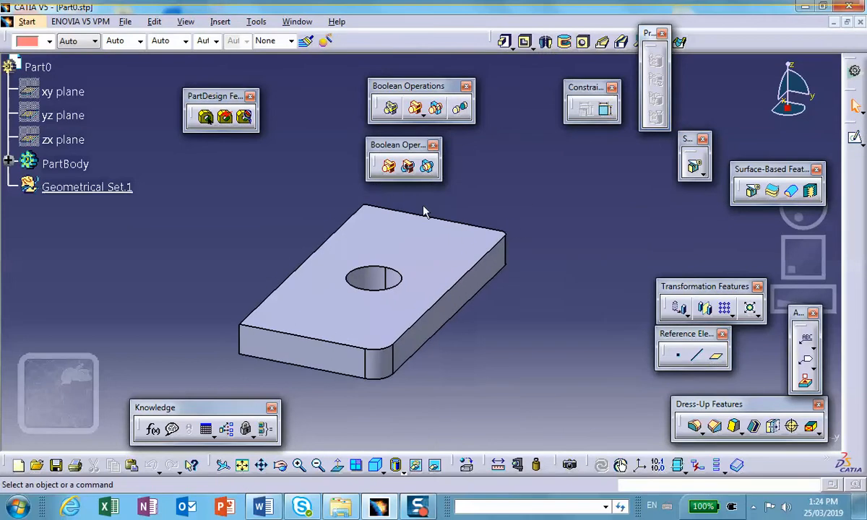
Expand the PartBody branch and define the imported solid inside it as the in-work object
click(9, 161)
right_click(102, 188)
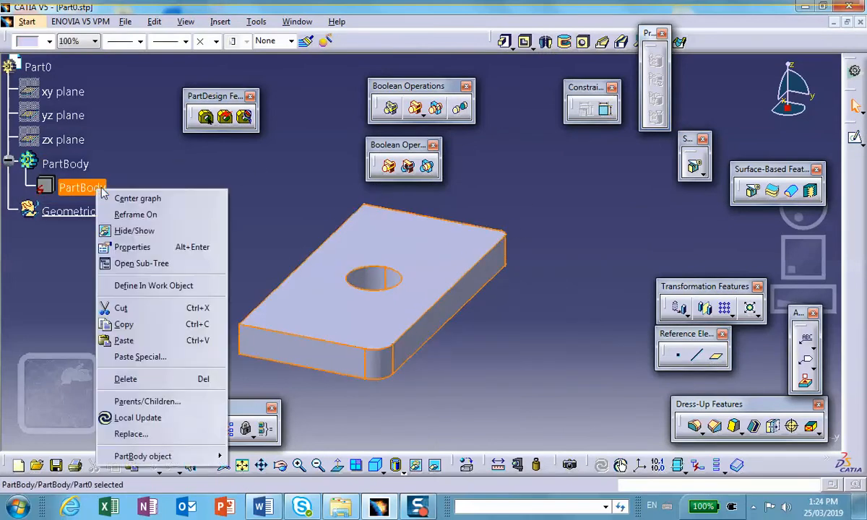
click(148, 285)
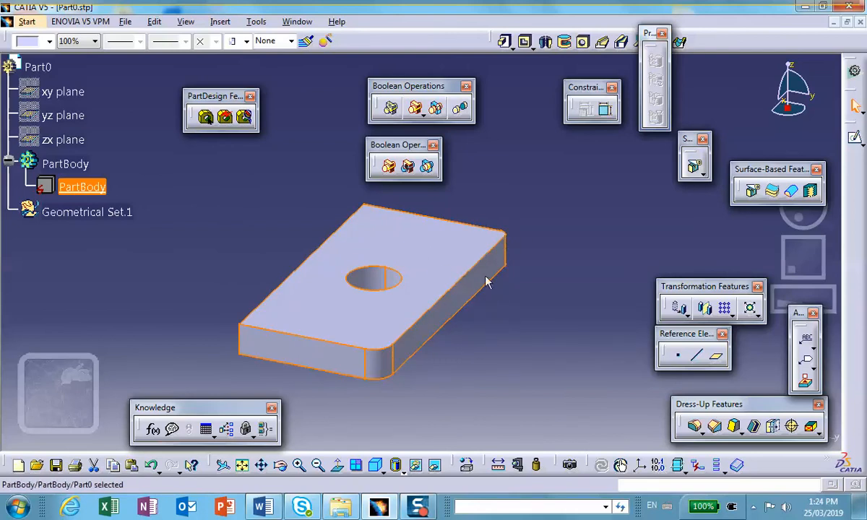
Manually recognize the plate's two rounded corner faces as parametric-only fillets and finish Feature Recognition
click(205, 117)
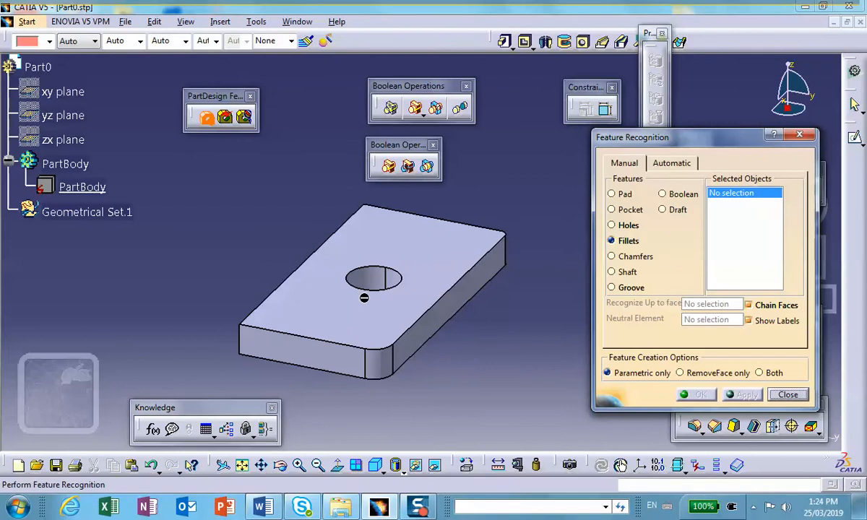
click(389, 372)
middle_drag(383, 362, 459, 310)
click(506, 321)
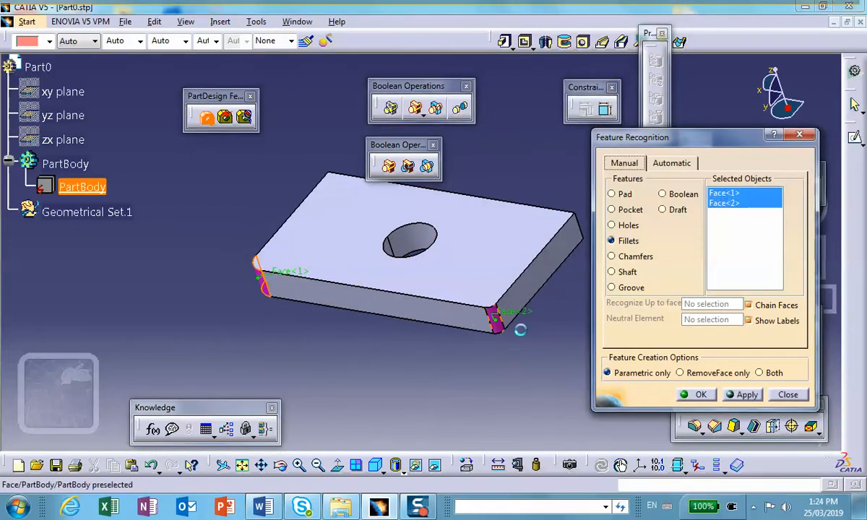
click(743, 395)
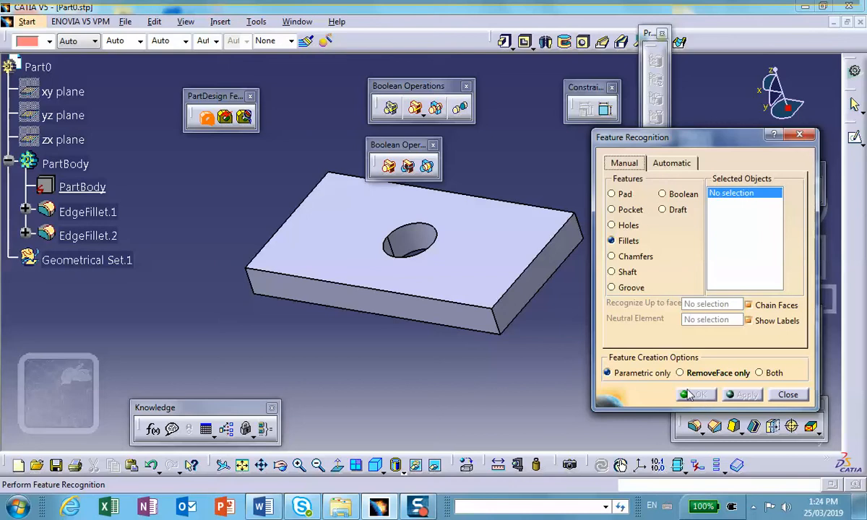
middle_drag(321, 354, 443, 306)
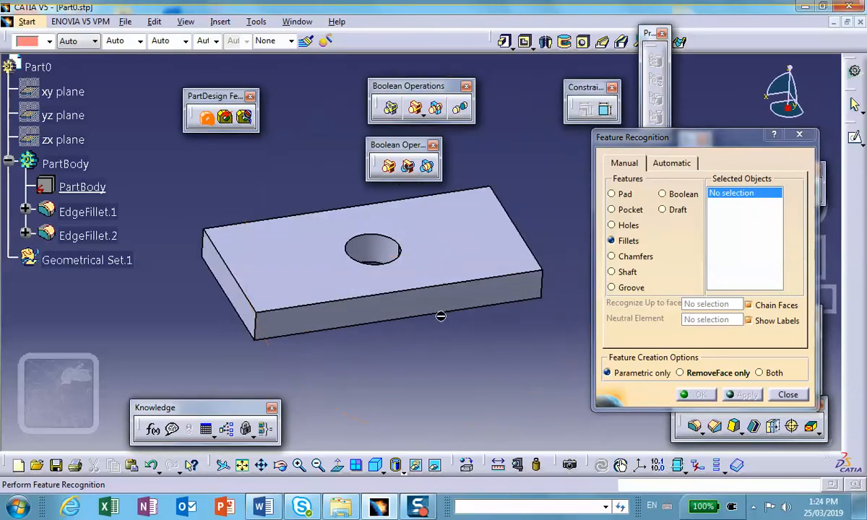
click(788, 395)
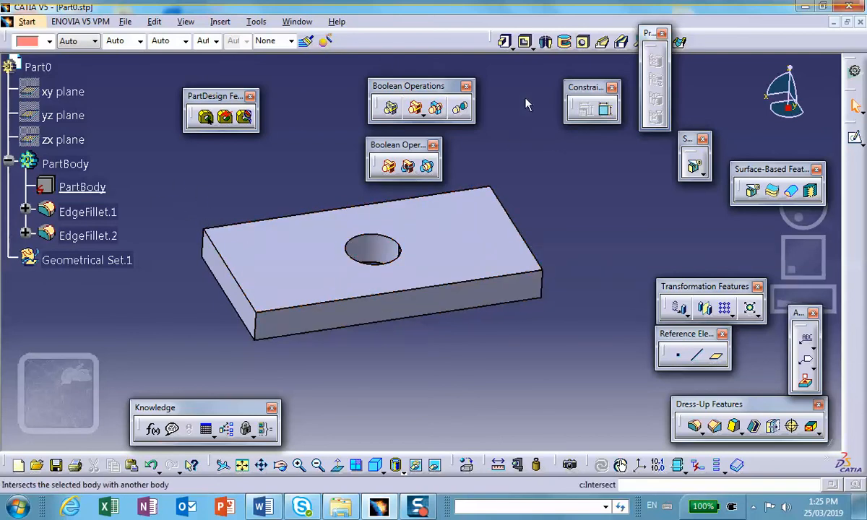
Try to recognize the plate's upper face as a parametric pad with manual Feature Recognition
click(207, 118)
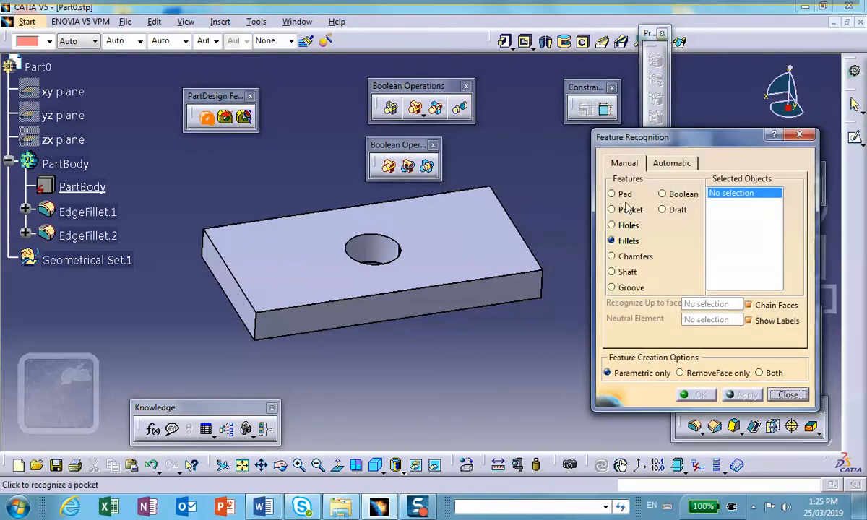
click(612, 193)
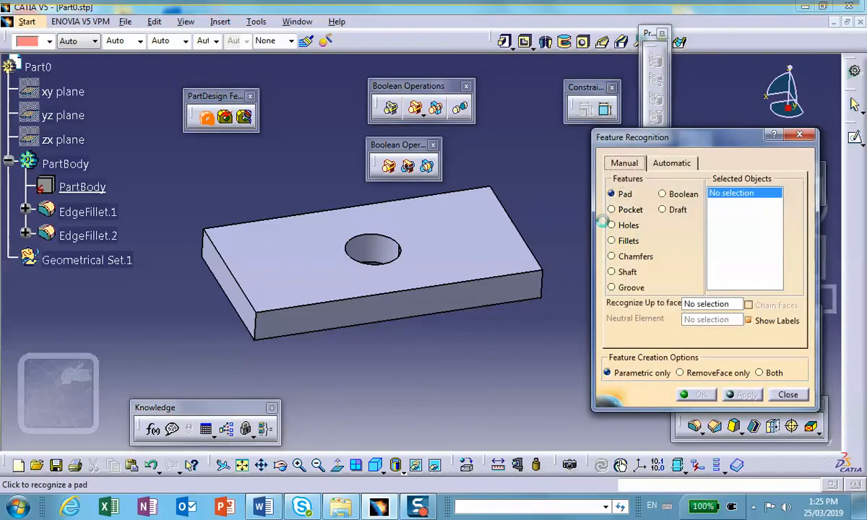
click(463, 246)
click(737, 395)
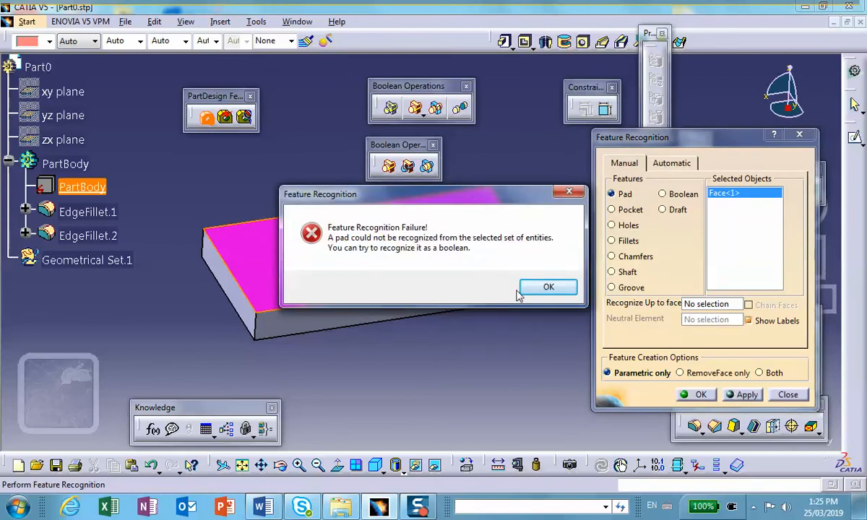
click(548, 287)
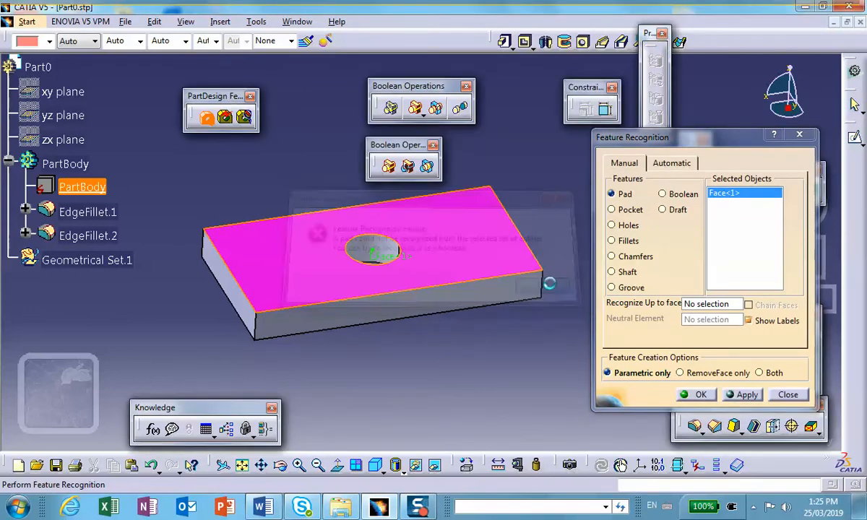
click(787, 395)
Try to recognize the plate's long side face as a pad, and clear that face from the selected objects
click(205, 116)
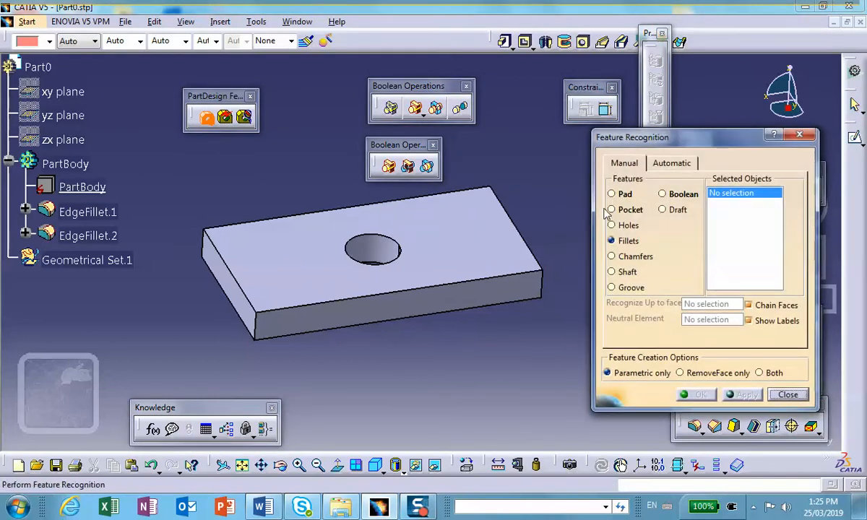
click(612, 193)
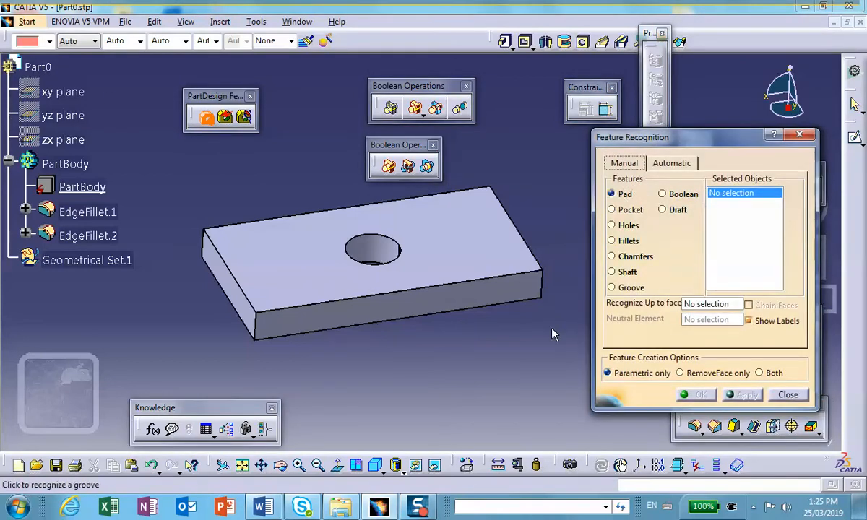
click(399, 302)
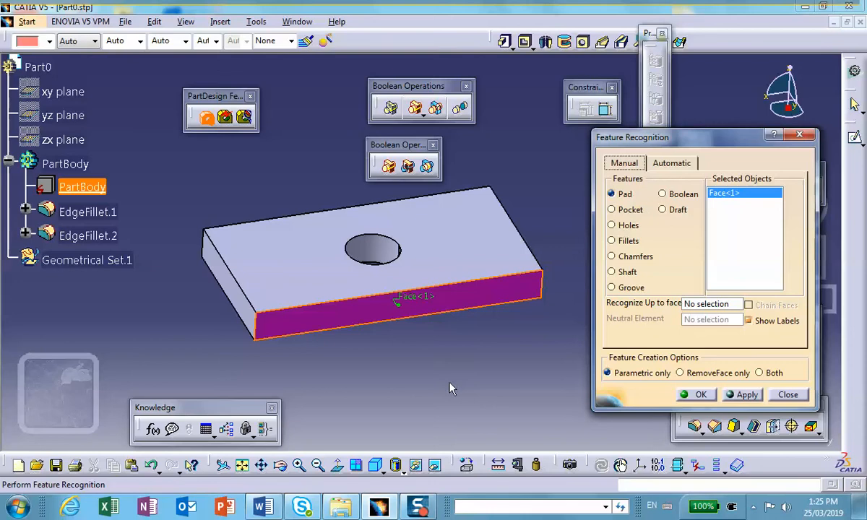
click(746, 395)
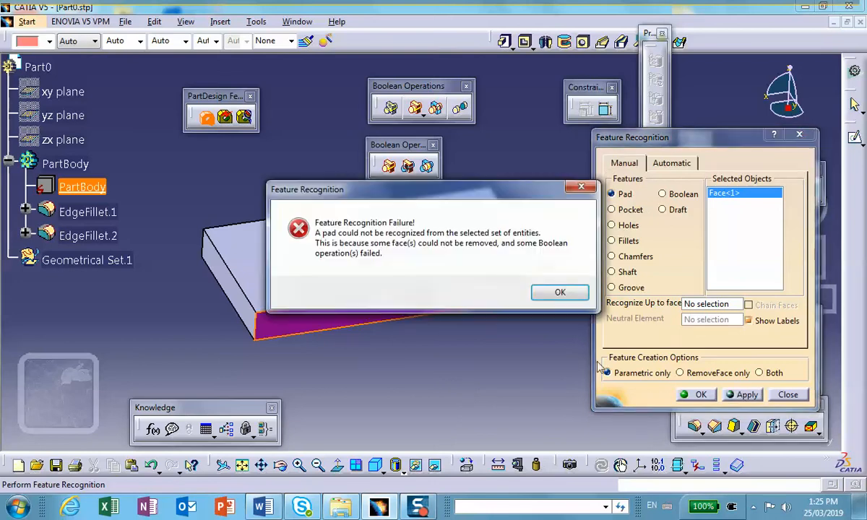
click(562, 294)
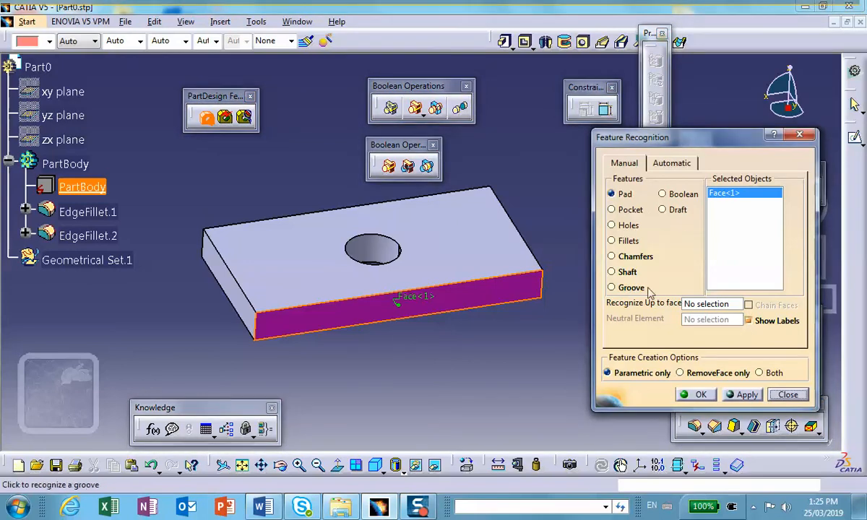
right_click(723, 195)
click(755, 200)
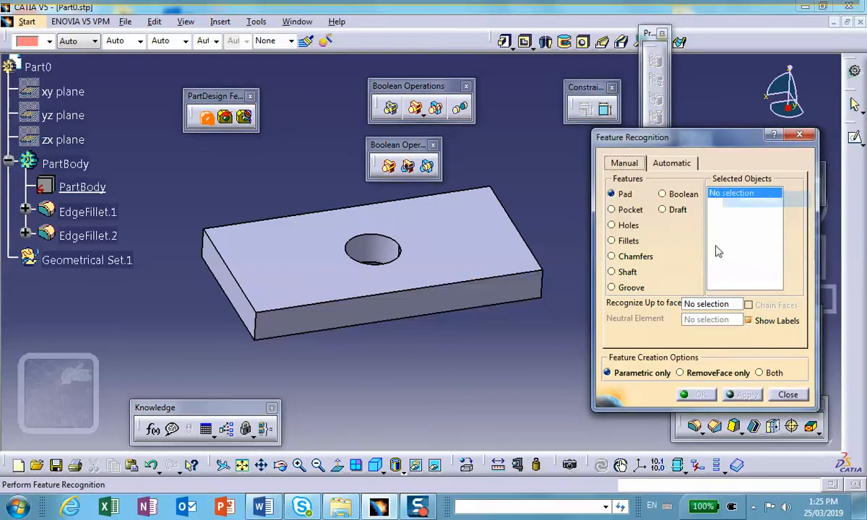
Try to recognize the plate's short end face as a parametric pad
middle_drag(402, 361, 262, 310)
click(255, 308)
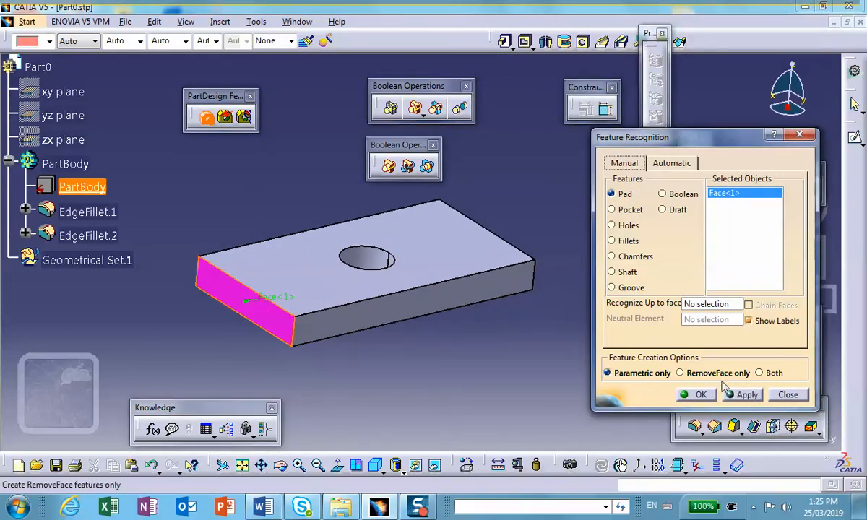
click(748, 396)
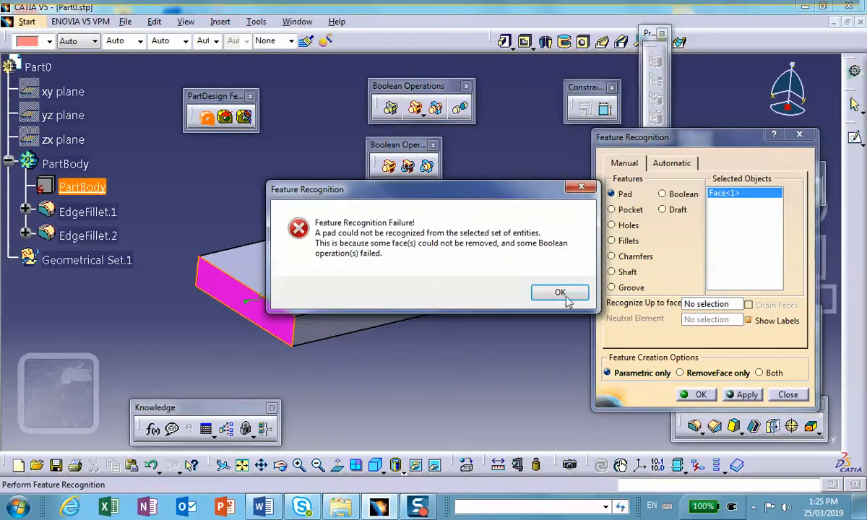
click(561, 292)
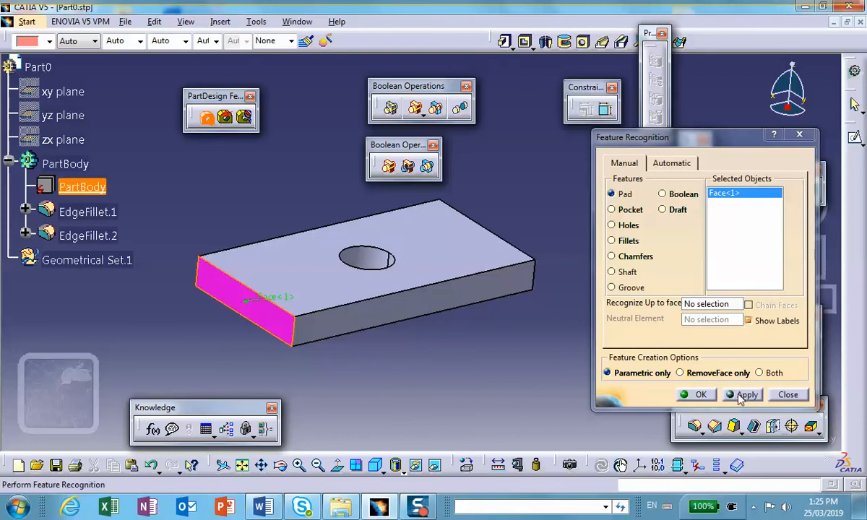
Try to recognize the short end face as a pad up to the hole's cylindrical face, and leave Feature Recognition
click(693, 304)
middle_drag(529, 296, 401, 240)
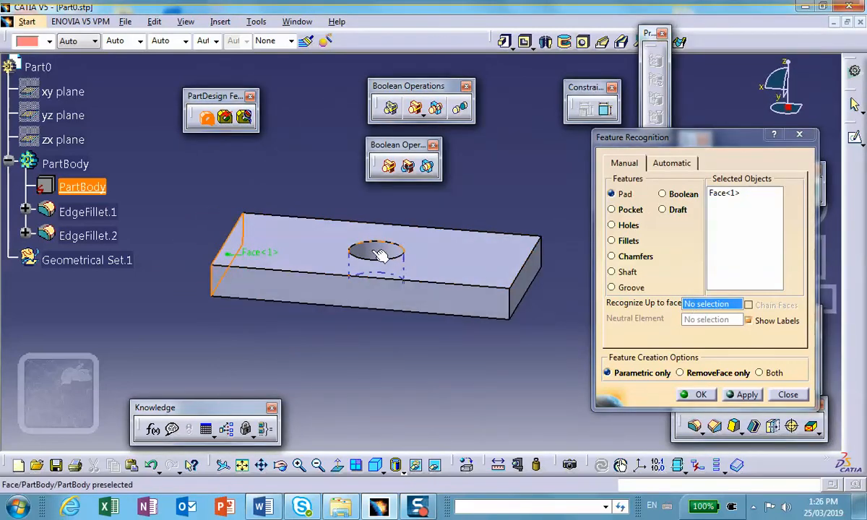
click(383, 246)
click(734, 394)
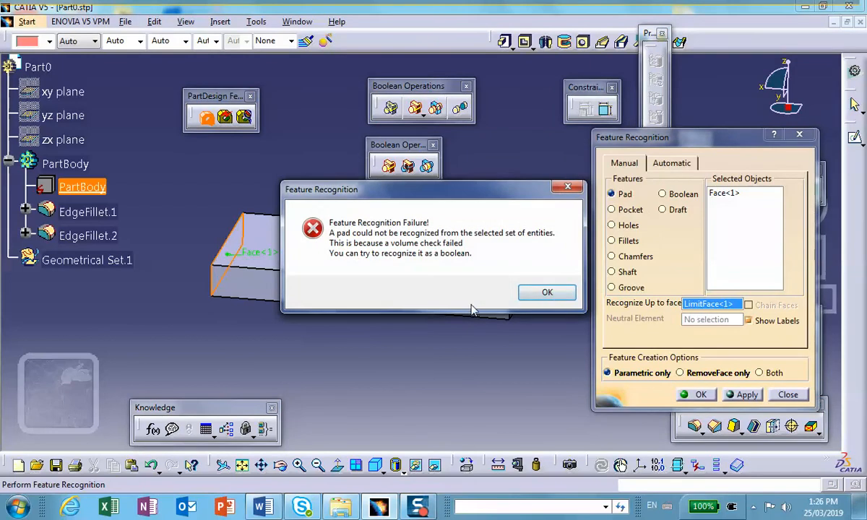
click(538, 295)
middle_drag(438, 317, 473, 374)
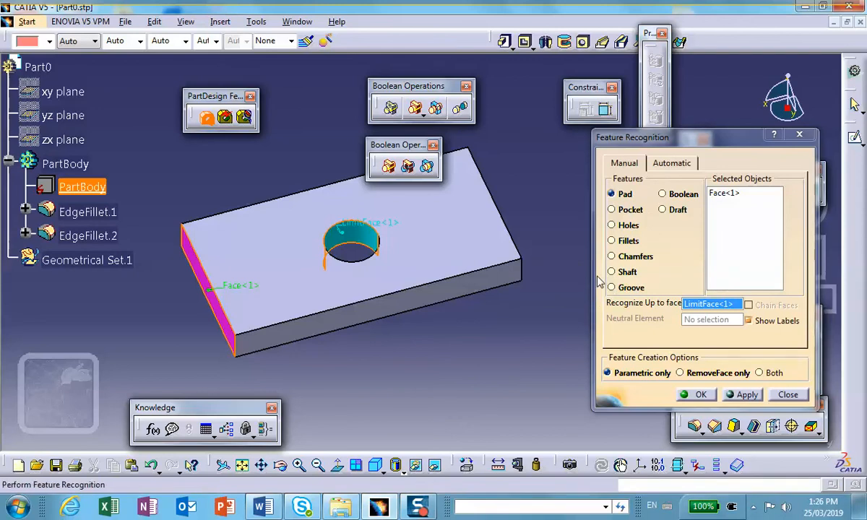
click(736, 395)
key(Return)
click(787, 395)
Recognize the hole's cylindrical face as a parametric-only Boolean feature and finish Feature Recognition
middle_drag(537, 257, 534, 212)
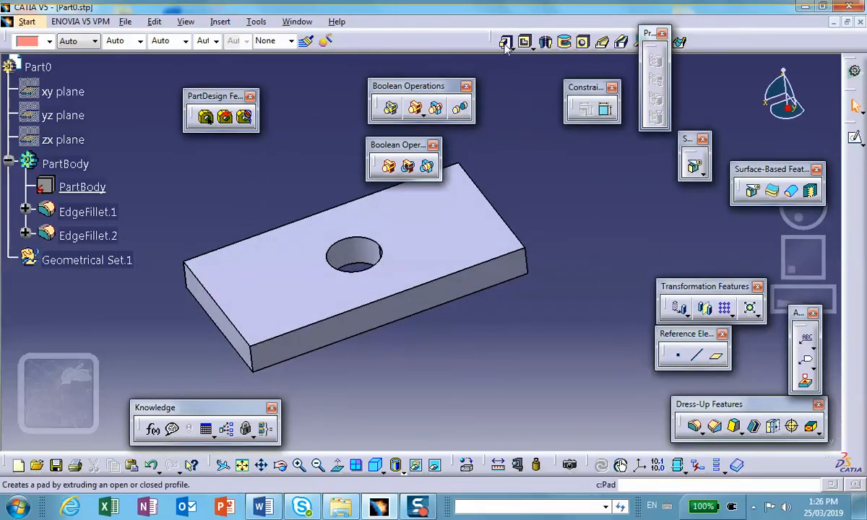
click(206, 116)
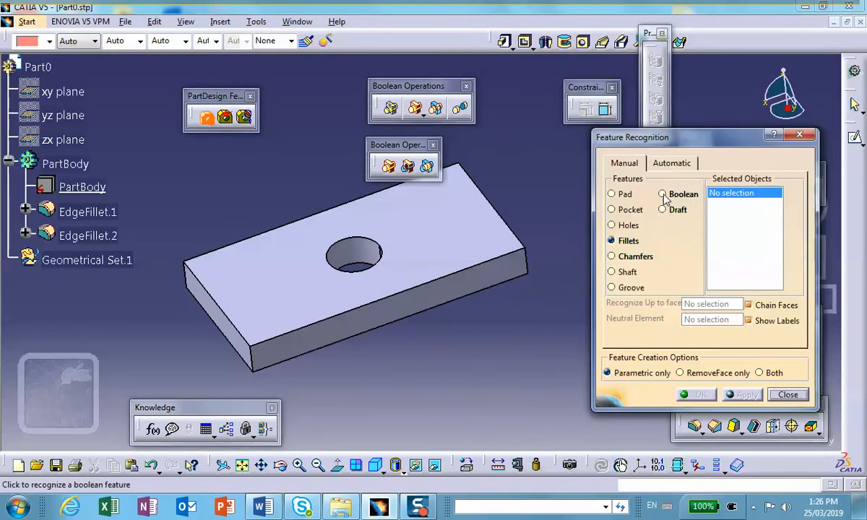
click(663, 195)
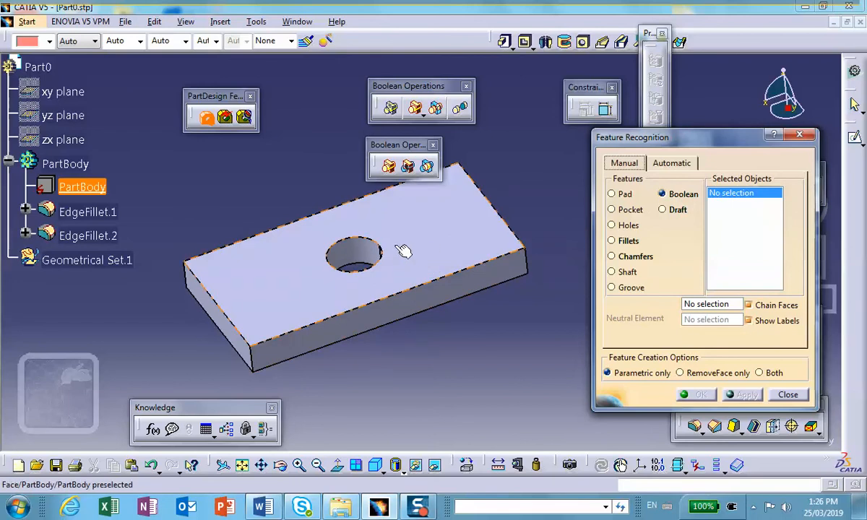
click(359, 254)
click(742, 394)
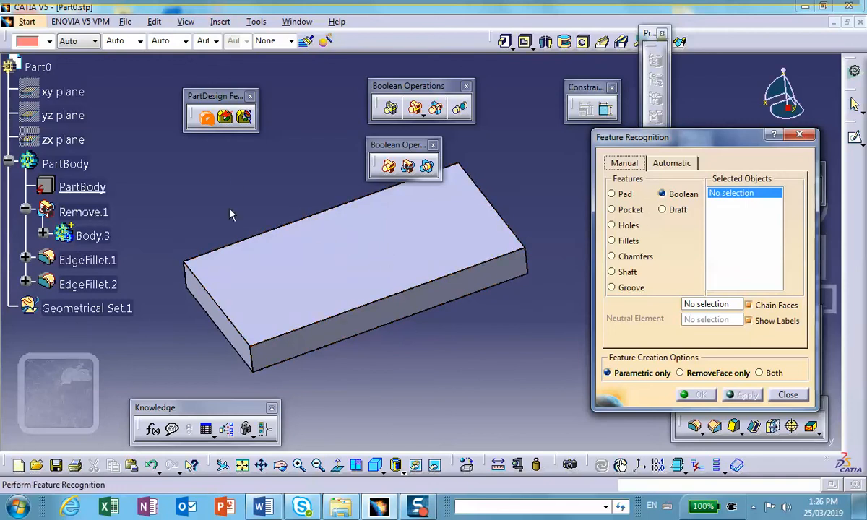
click(789, 396)
Define Body.3 under the Remove.1 Boolean operation as the in-work object
middle_drag(472, 349, 609, 289)
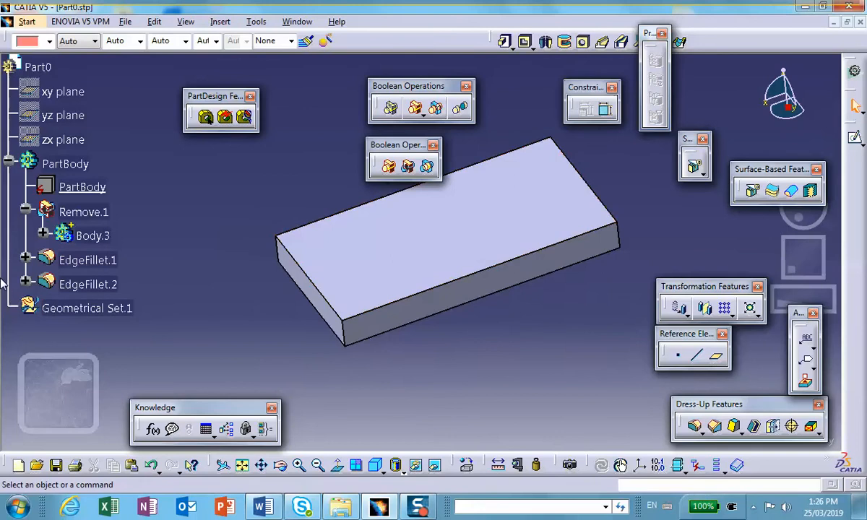
right_click(92, 235)
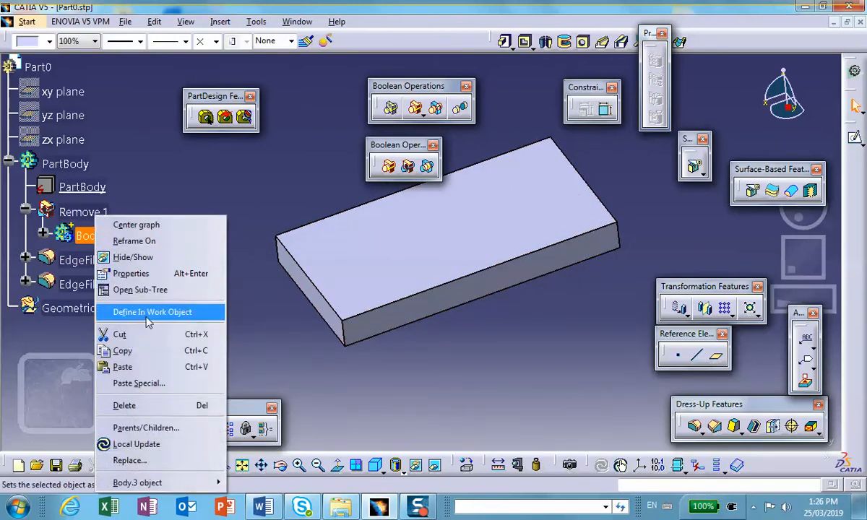
click(144, 322)
Hide the imported plate solid to isolate the hole's cylinder, and undo the hiding
right_click(383, 266)
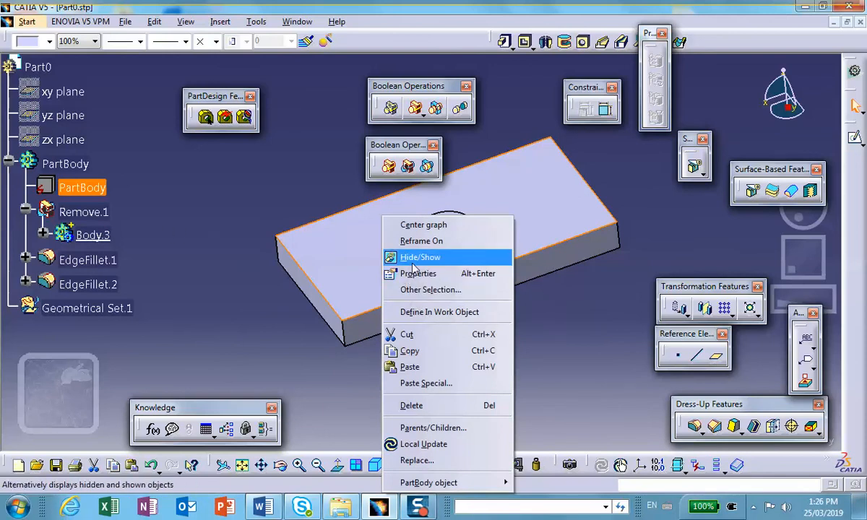
click(415, 258)
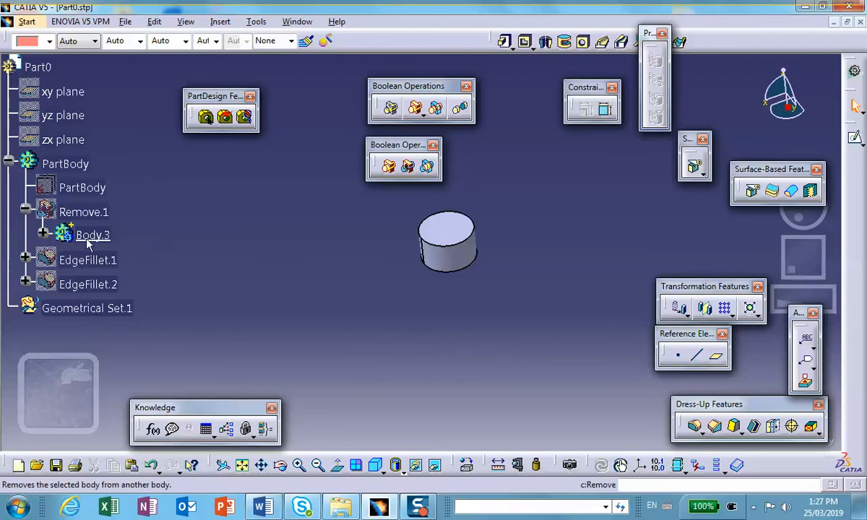
click(152, 467)
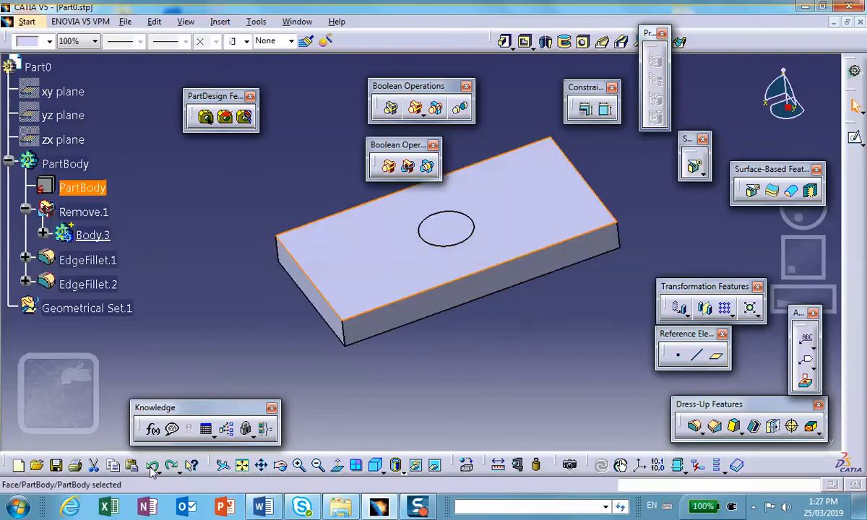
Undo the manual recognition operations, including the Boolean removal and both edge fillets, back to the bare imported solid
click(152, 468)
click(152, 468)
click(152, 467)
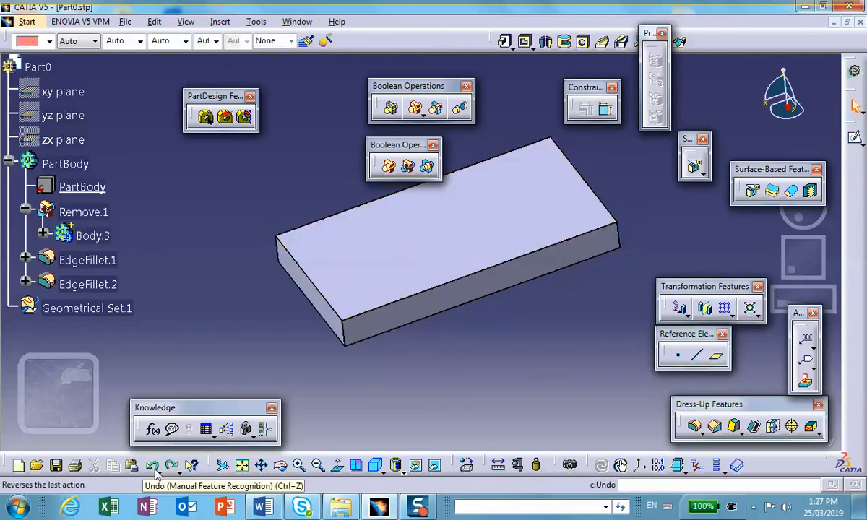
click(153, 468)
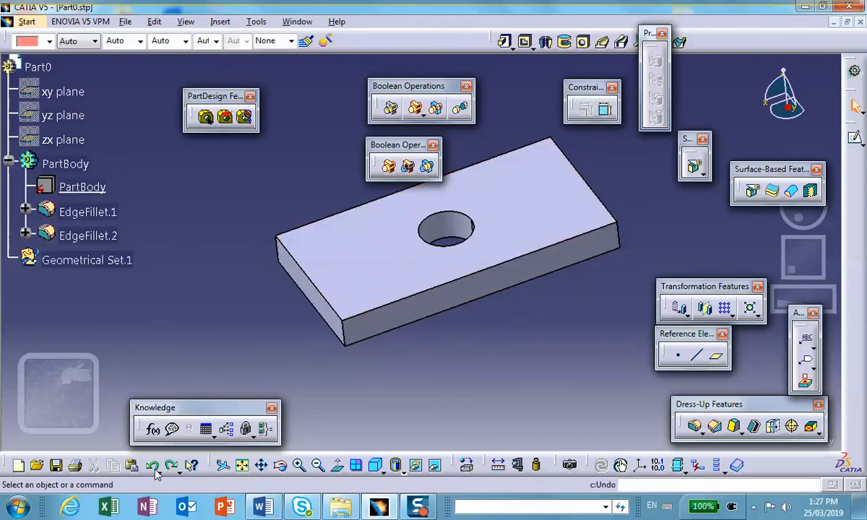
click(154, 468)
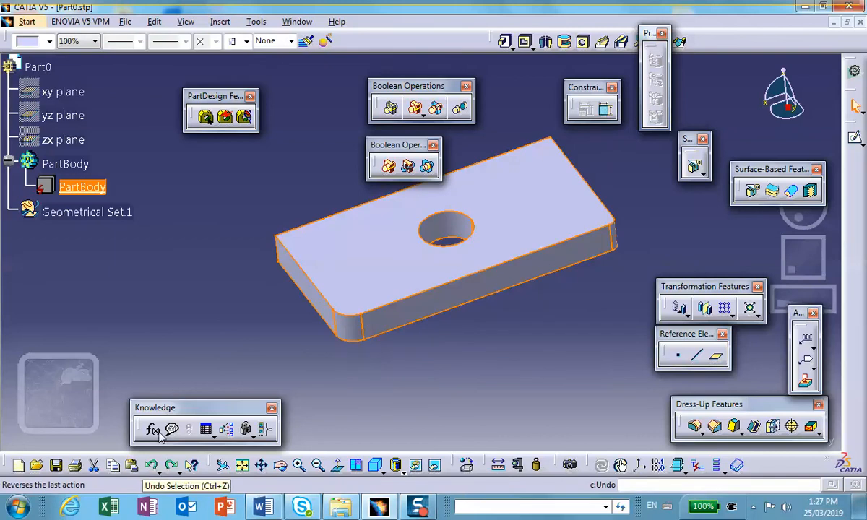
click(182, 298)
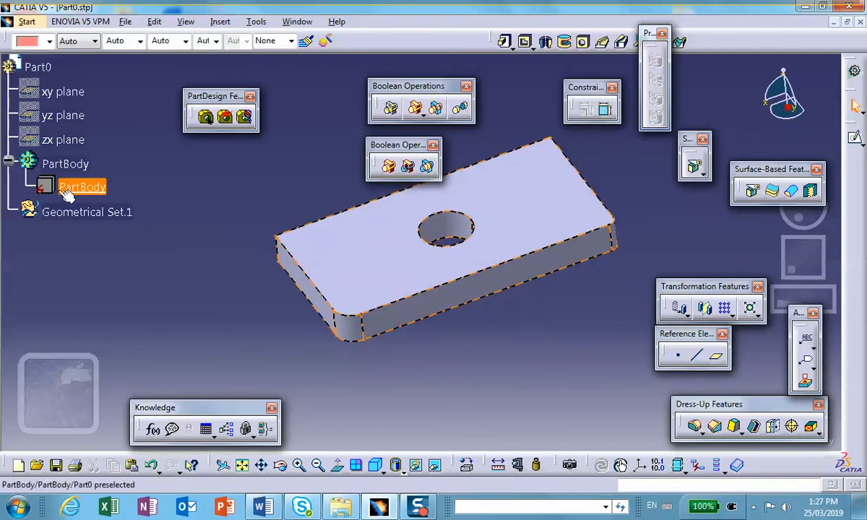
Try automatic local recognition of all feature types on the plate's top face, with chained faces and parametric-only creation
click(225, 116)
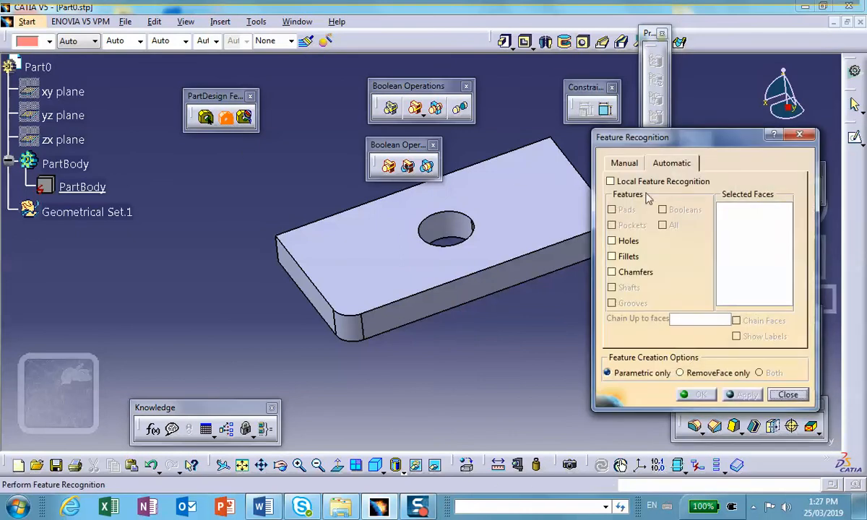
click(623, 163)
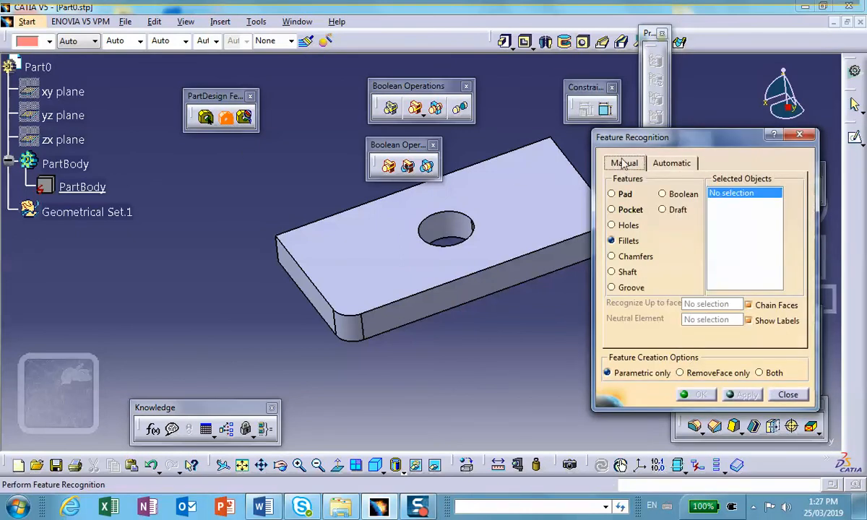
click(671, 164)
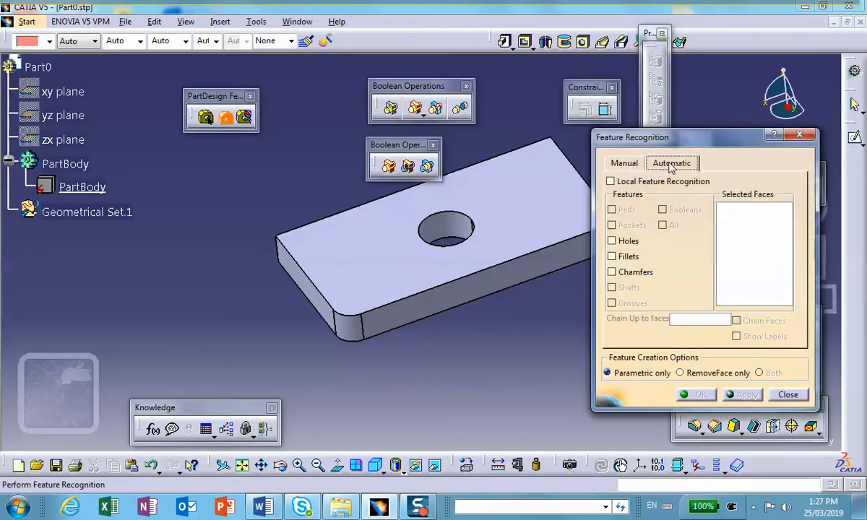
click(625, 164)
click(670, 164)
middle_drag(508, 229, 393, 269)
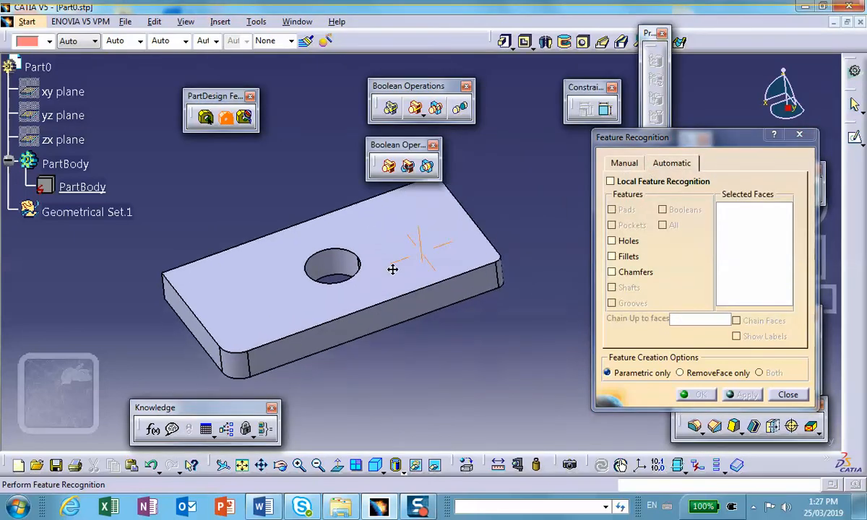
click(611, 182)
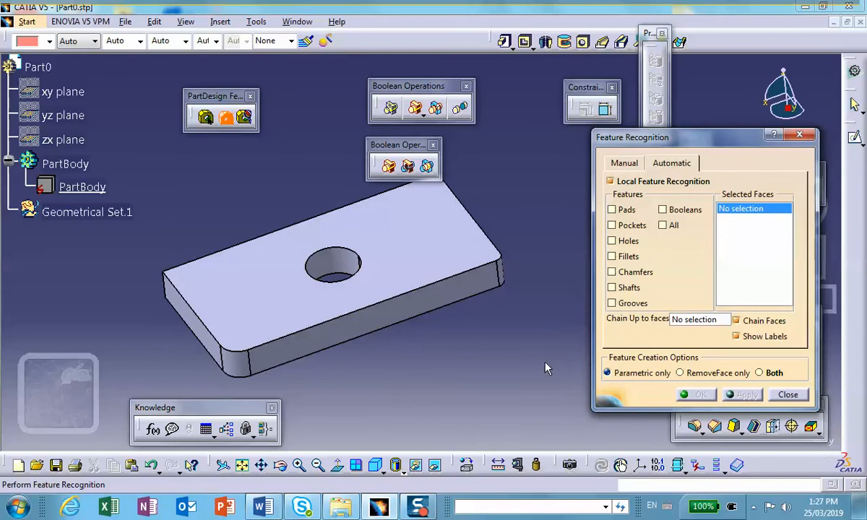
click(665, 227)
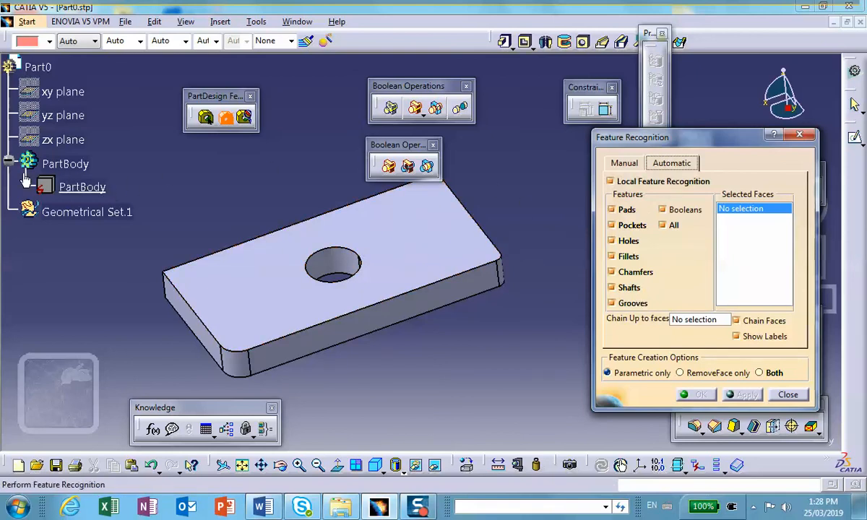
click(235, 269)
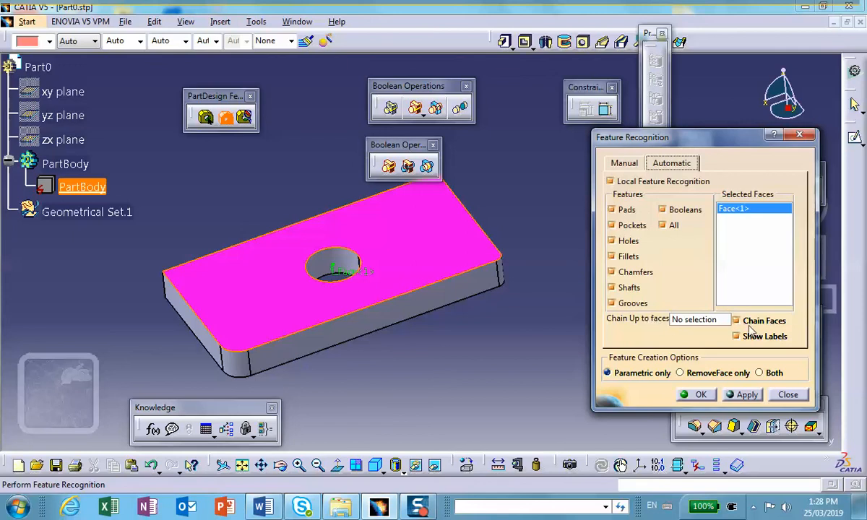
click(742, 395)
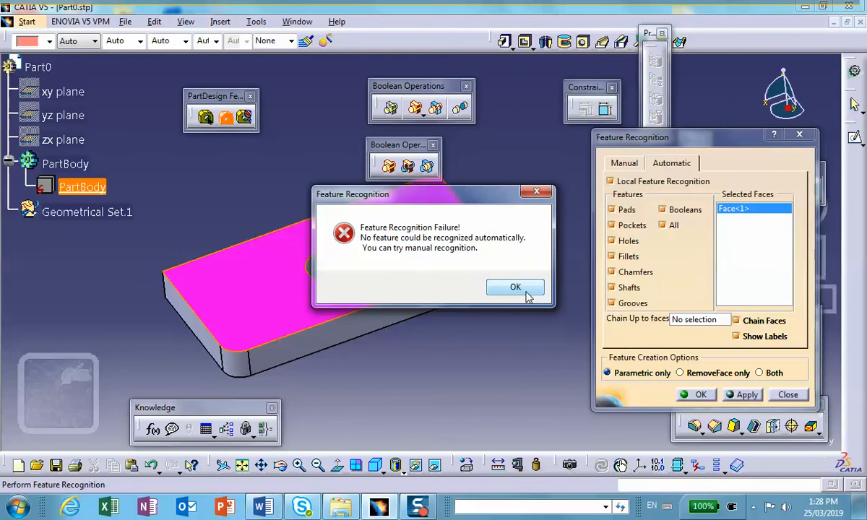
click(526, 290)
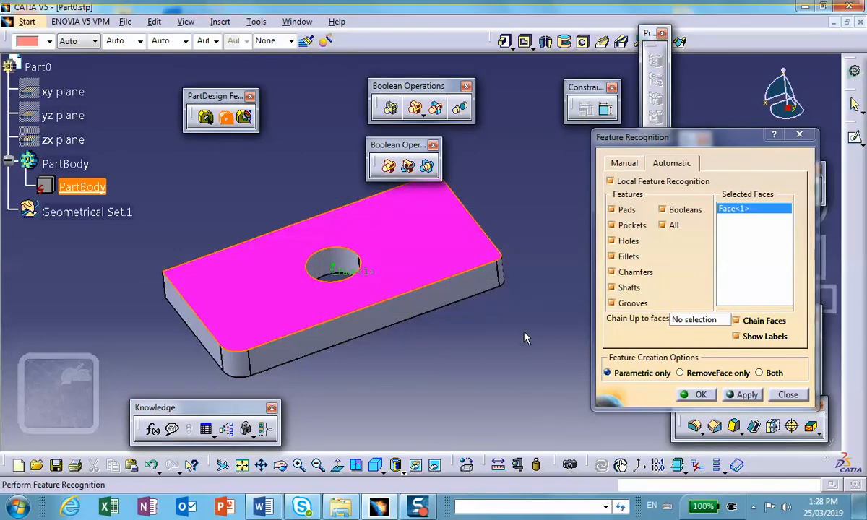
Restrict the automatic local recognition to Pockets and Fillets and try it on the plate's top face
click(613, 225)
click(613, 240)
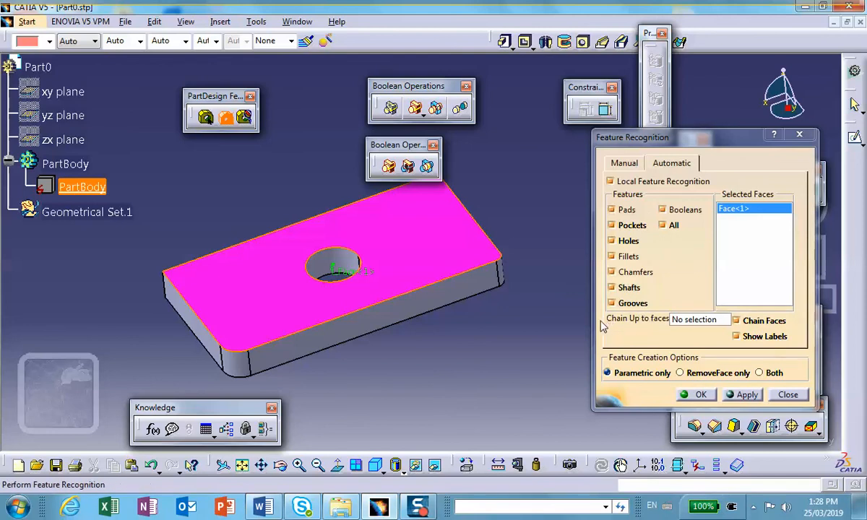
click(664, 226)
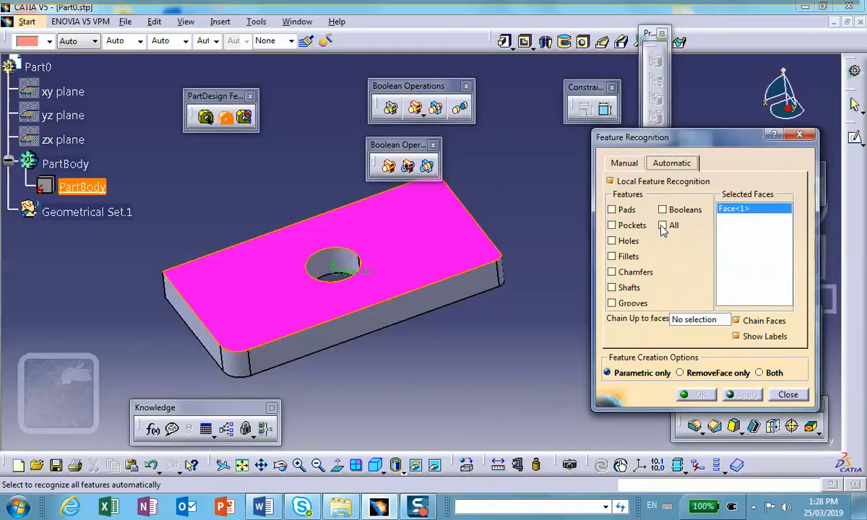
click(612, 225)
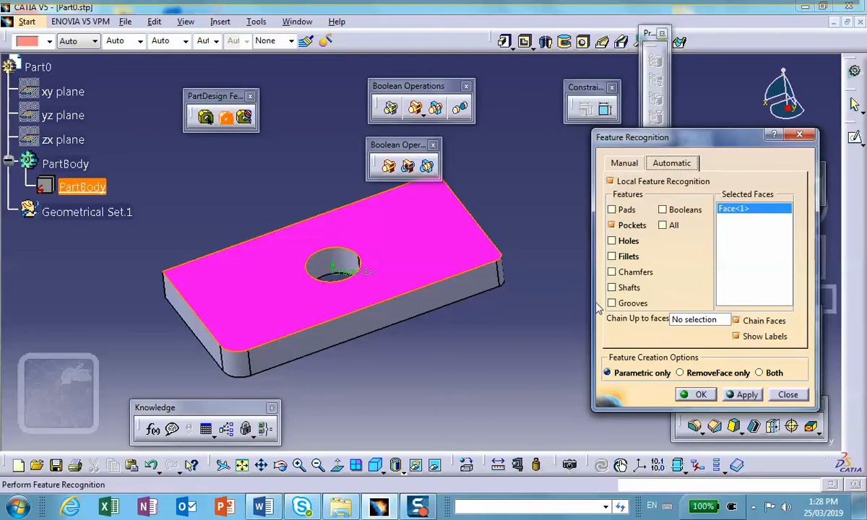
click(612, 257)
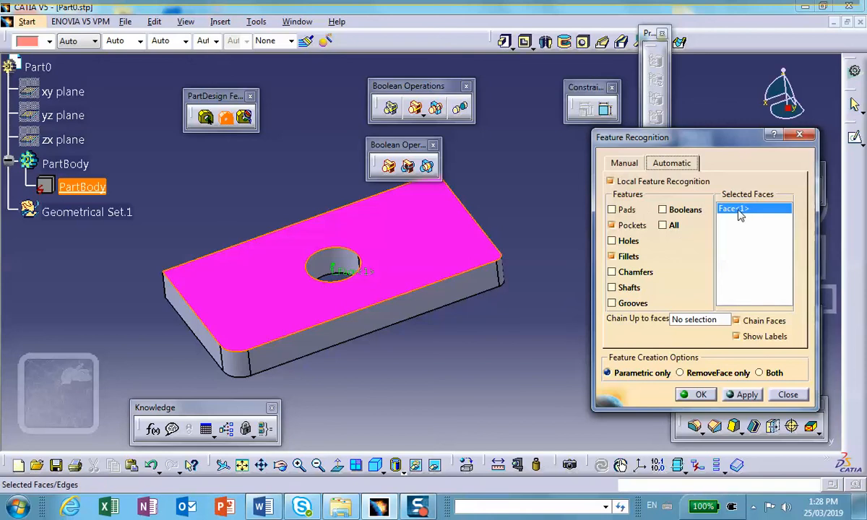
click(740, 395)
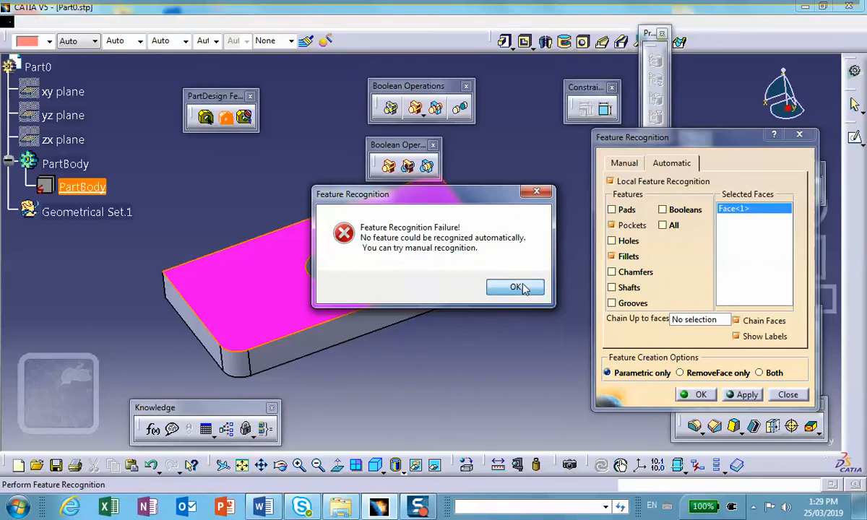
click(516, 288)
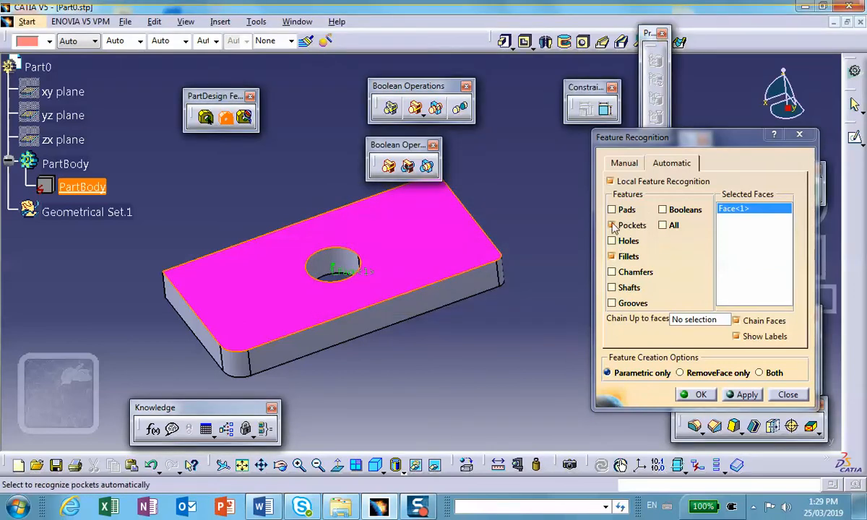
Deselect the Pockets and Fillets feature types and remove the top face from the selected faces
click(613, 226)
click(613, 257)
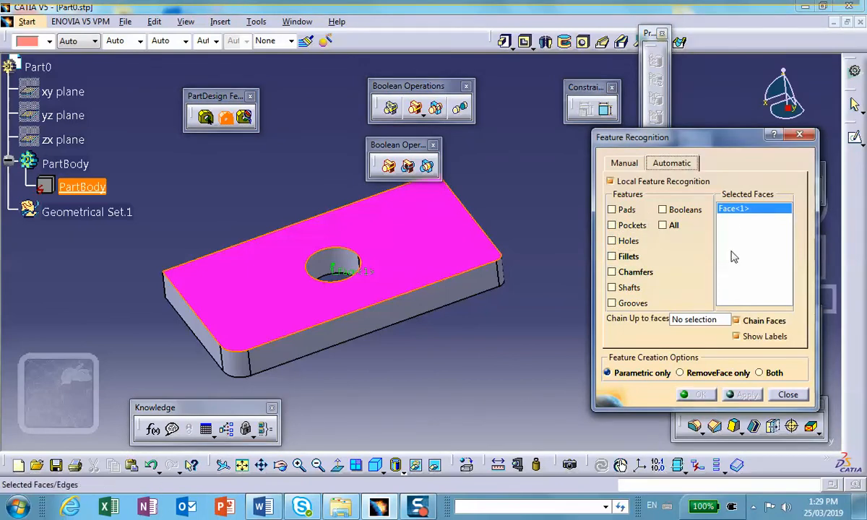
right_click(738, 209)
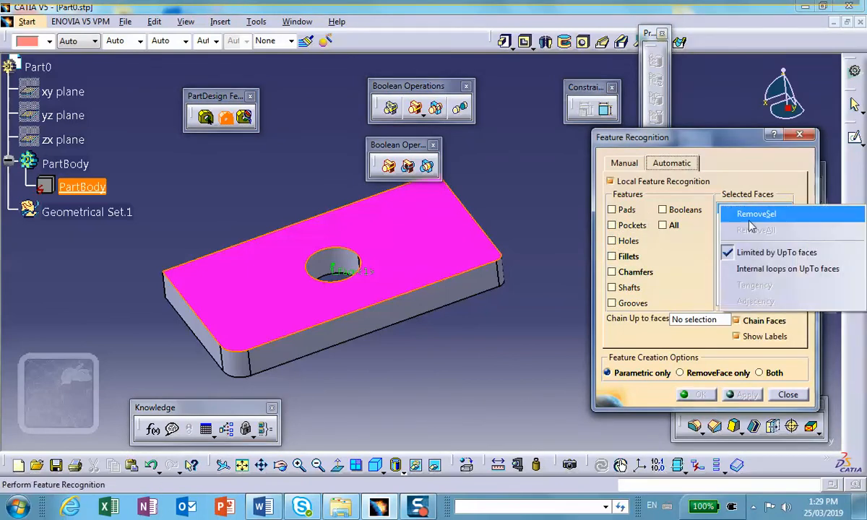
click(754, 216)
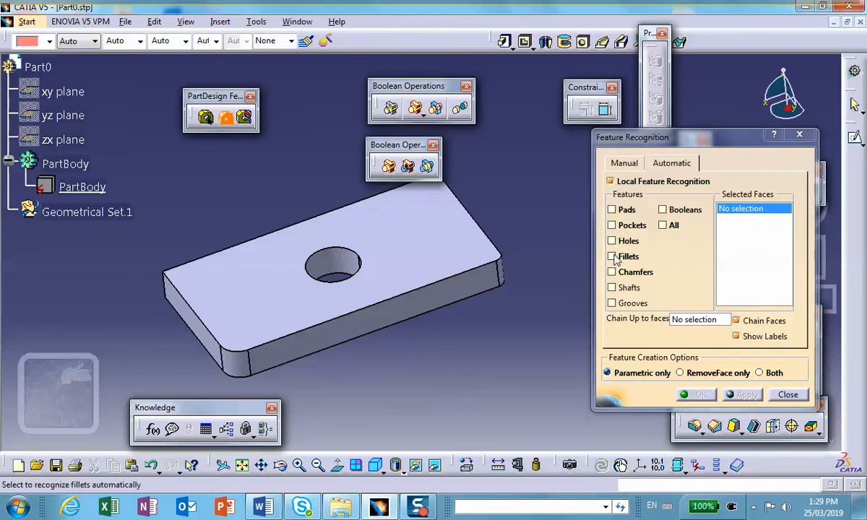
Try to recognize only Pockets automatically on the plate's top face with Chain Faces enabled
click(613, 225)
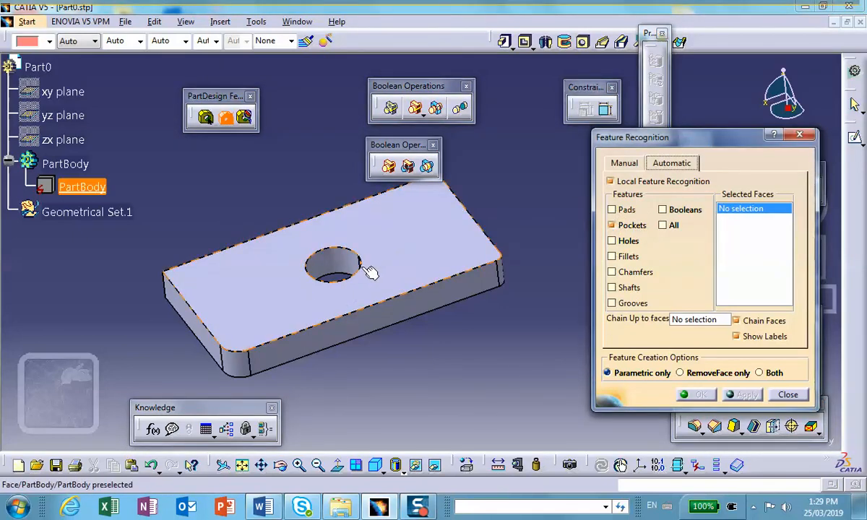
click(395, 253)
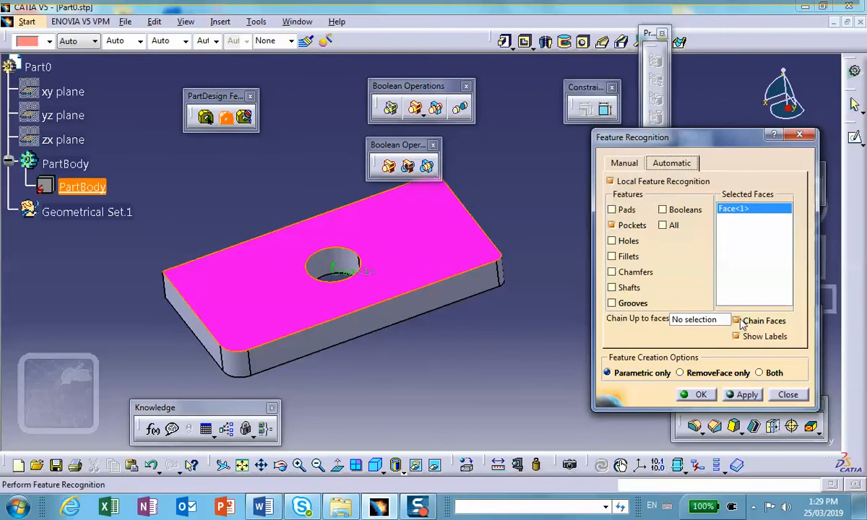
click(694, 394)
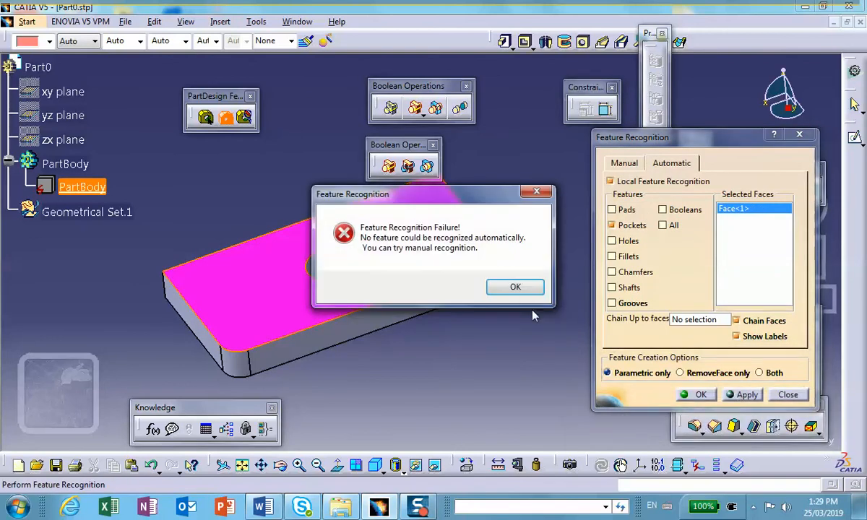
click(515, 287)
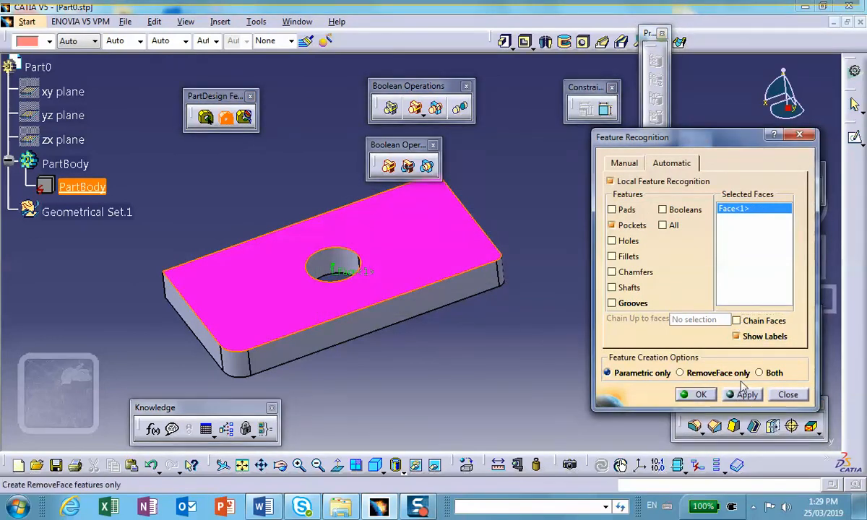
Retry the automatic pocket recognition on the top face with Chain Faces turned off, and leave Feature Recognition
click(744, 395)
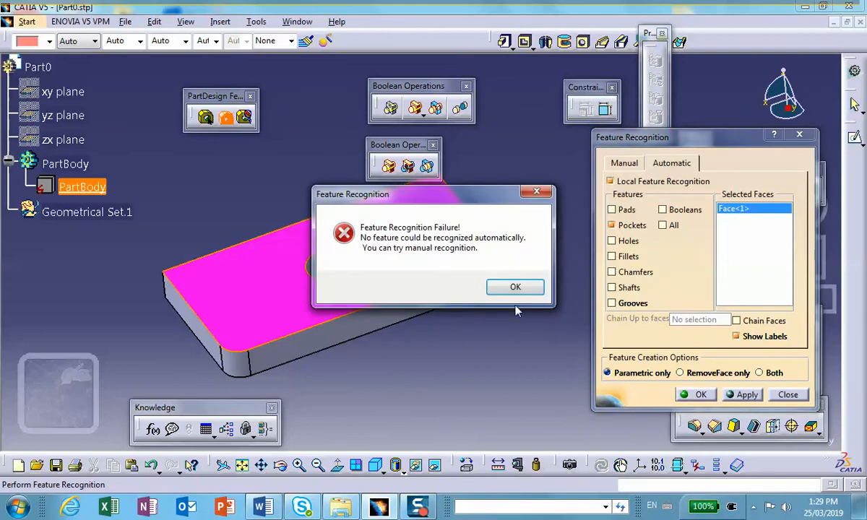
click(511, 286)
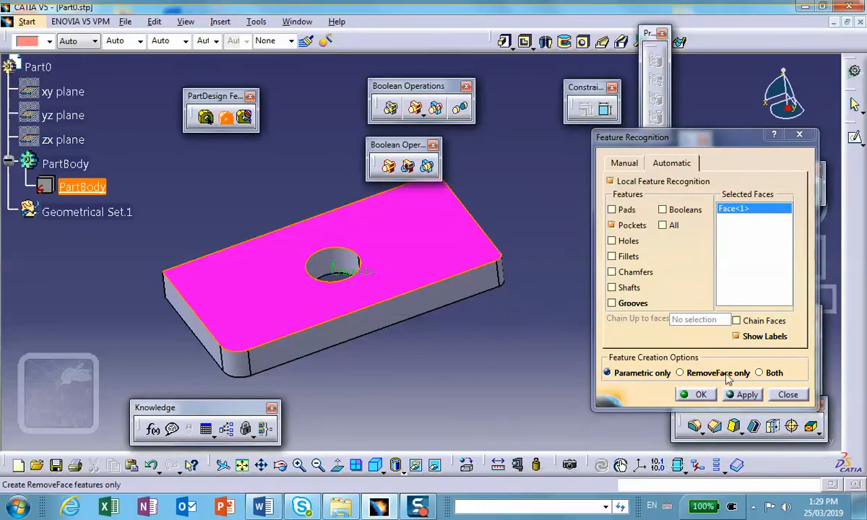
click(787, 395)
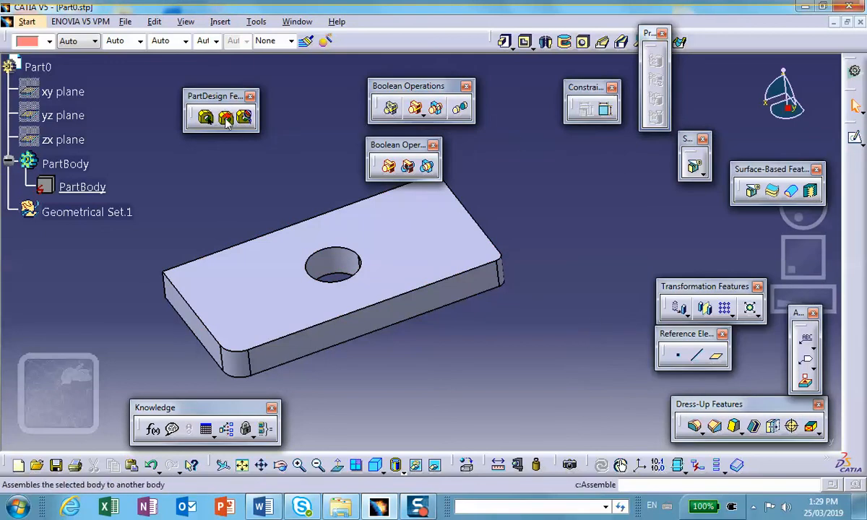
Automatically recognize Holes, Fillets and Chamfers on the whole plate as parametric-only features, without local recognition
click(226, 118)
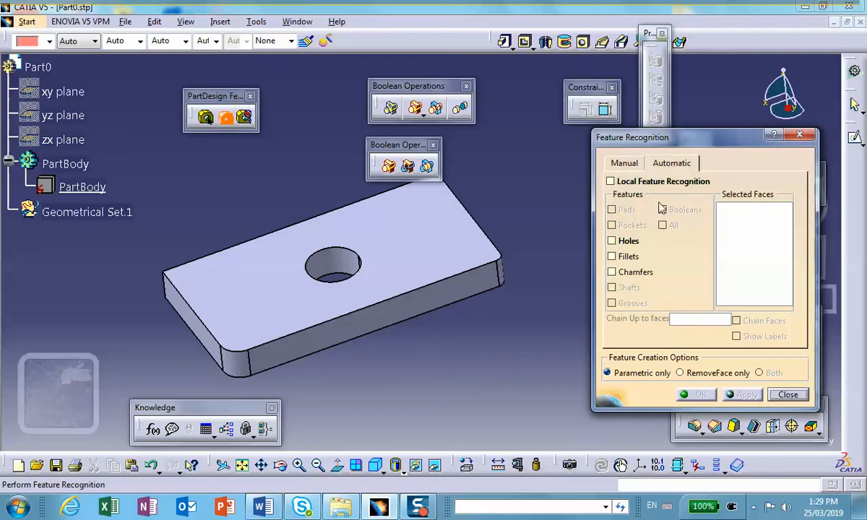
click(611, 240)
click(611, 257)
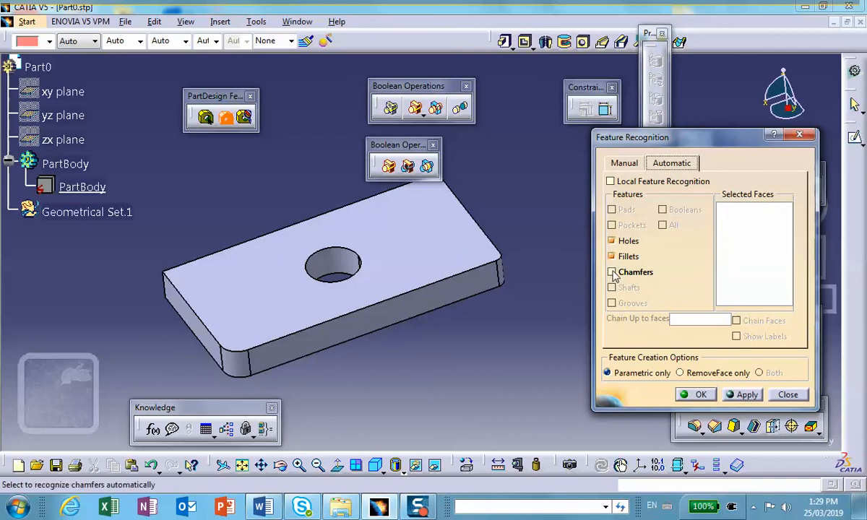
click(611, 272)
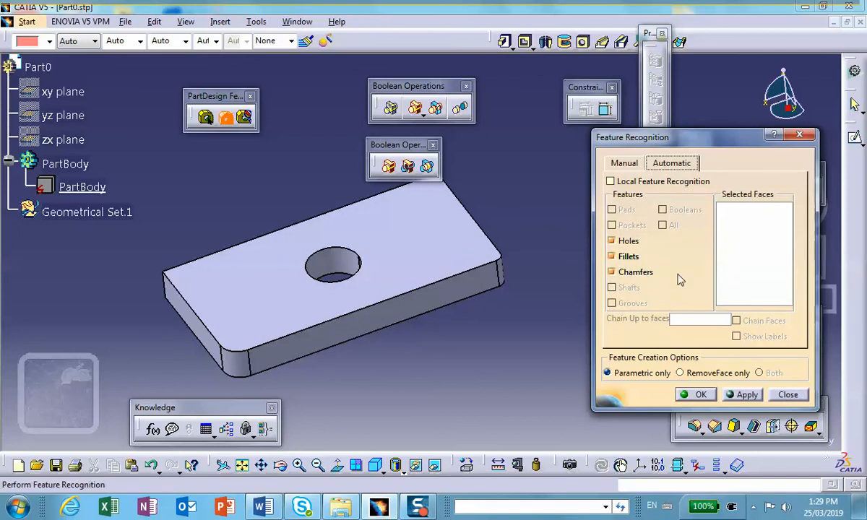
click(741, 394)
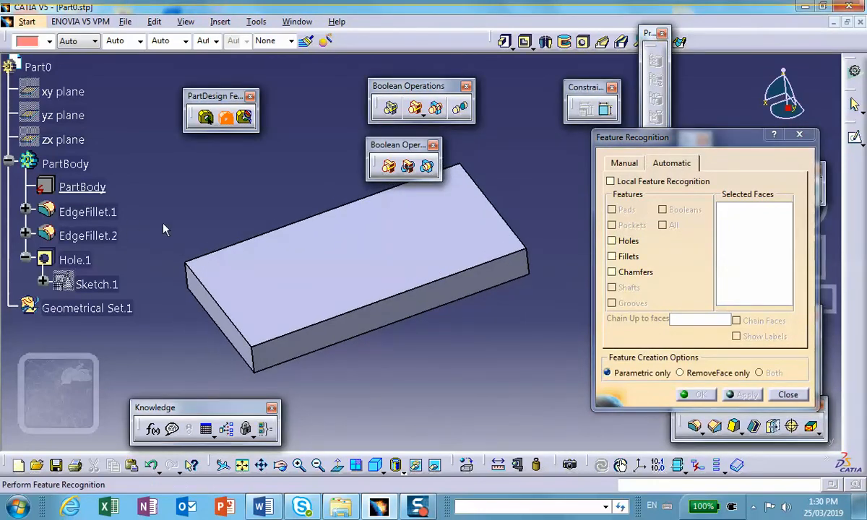
middle_drag(245, 209, 285, 271)
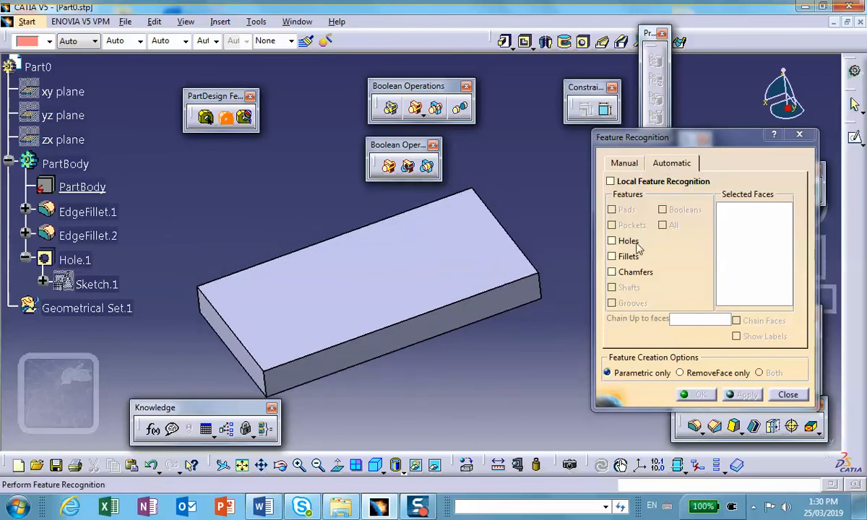
Compare the feature types offered with and without Local Feature Recognition, and switch to icon.docx in Word to view the reference images
click(610, 182)
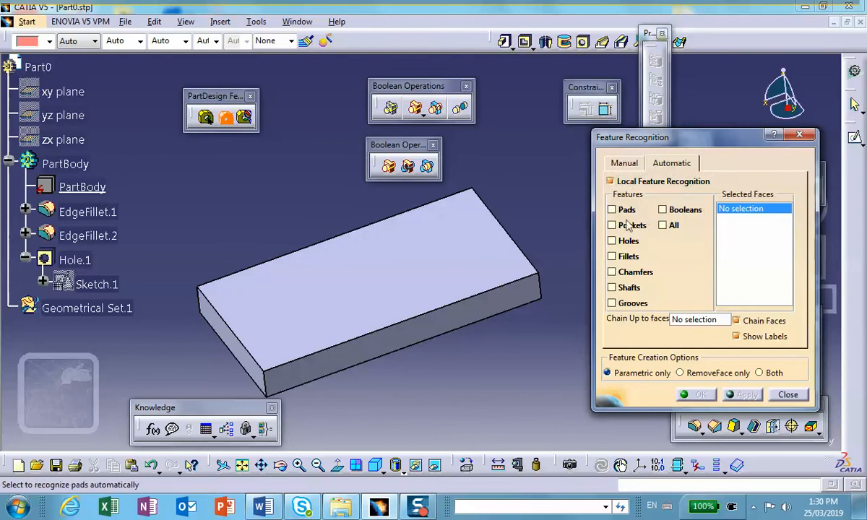
click(611, 181)
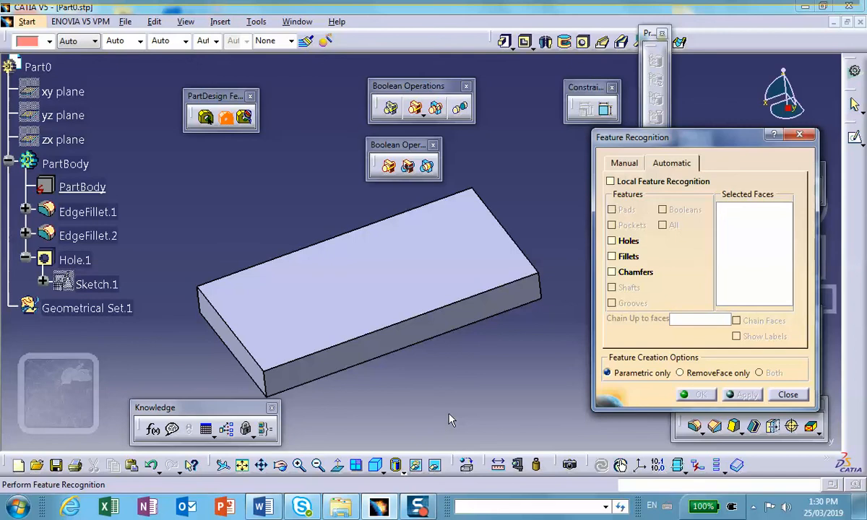
click(260, 509)
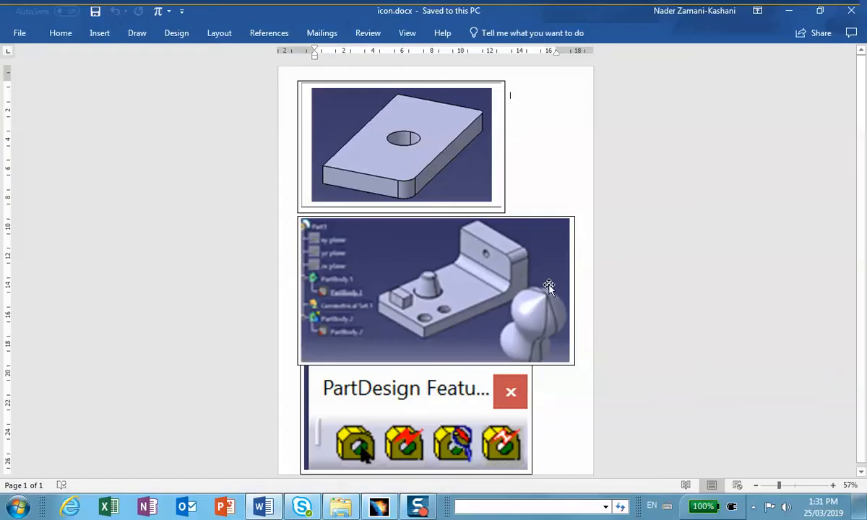